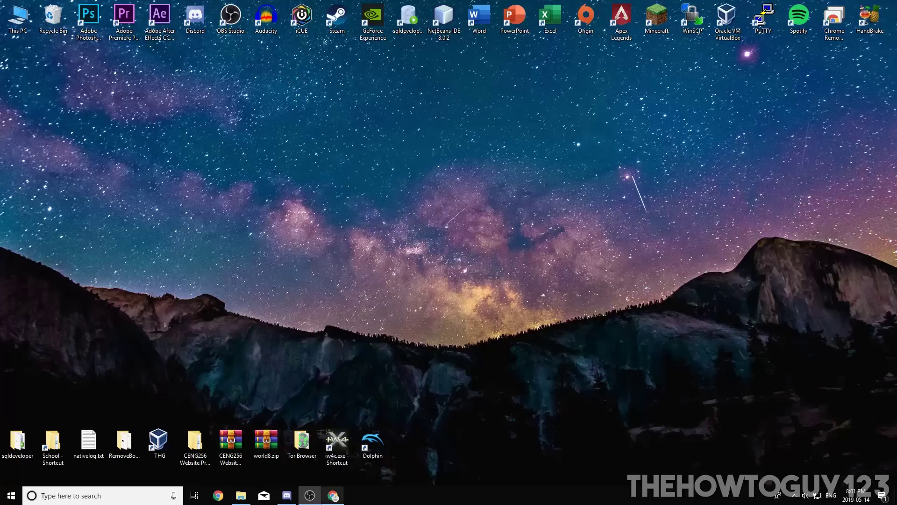
- Bring up the Minecraft download page and scroll down to the free server software cards
left_click(333, 495)
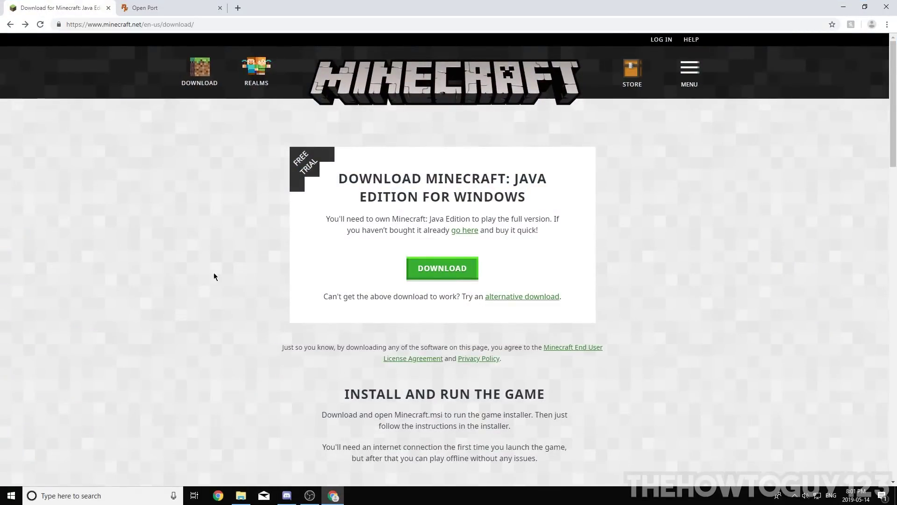
scroll(398, 261, "down", 5)
scroll(433, 331, "up", 5)
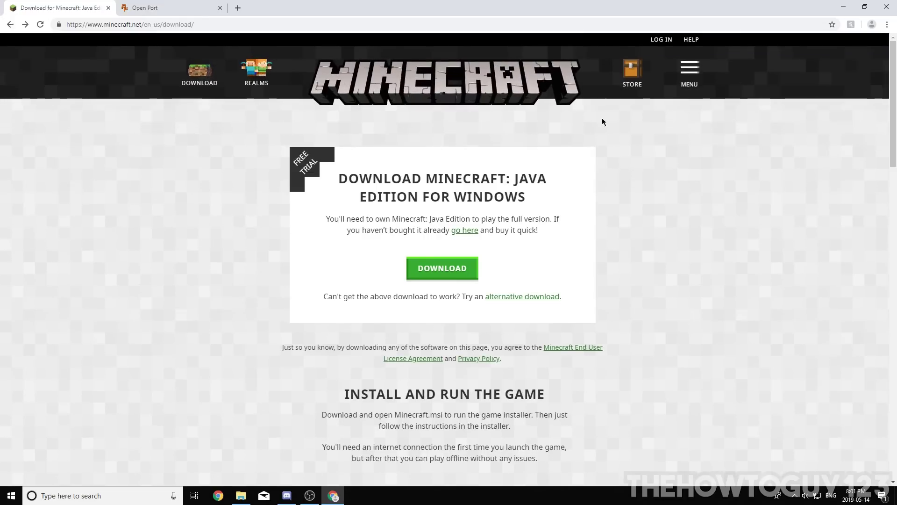
scroll(346, 182, "down", 15)
scroll(346, 180, "up", 3)
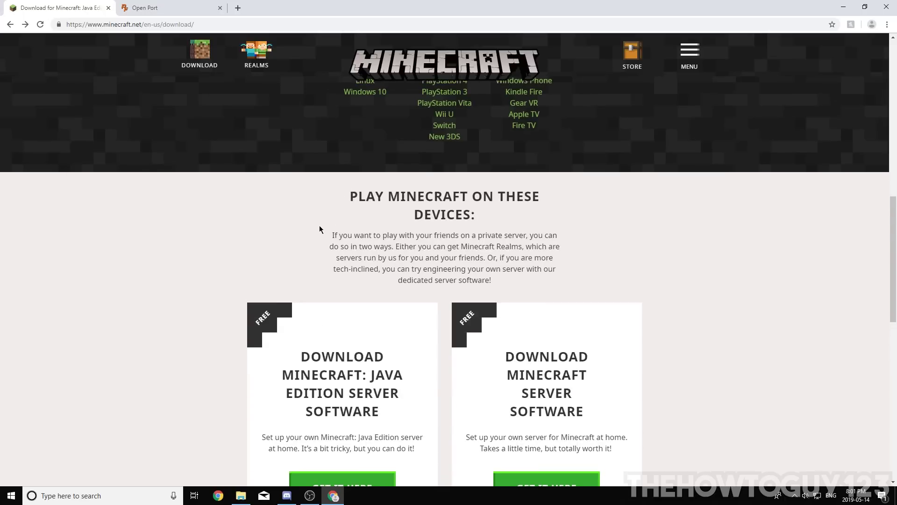
scroll(319, 217, "down", 2)
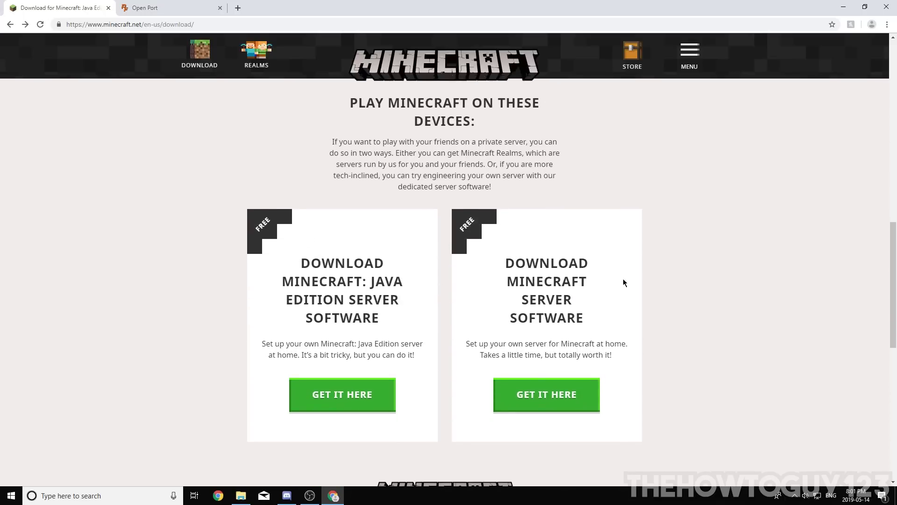
- Compare the server software cards and open the Java Edition Server Software page via GET IT HERE
left_click_drag(293, 258, 386, 327)
left_click(641, 304)
left_click_drag(493, 246, 575, 344)
left_click(304, 248)
left_click_drag(304, 248, 394, 324)
left_click(272, 383)
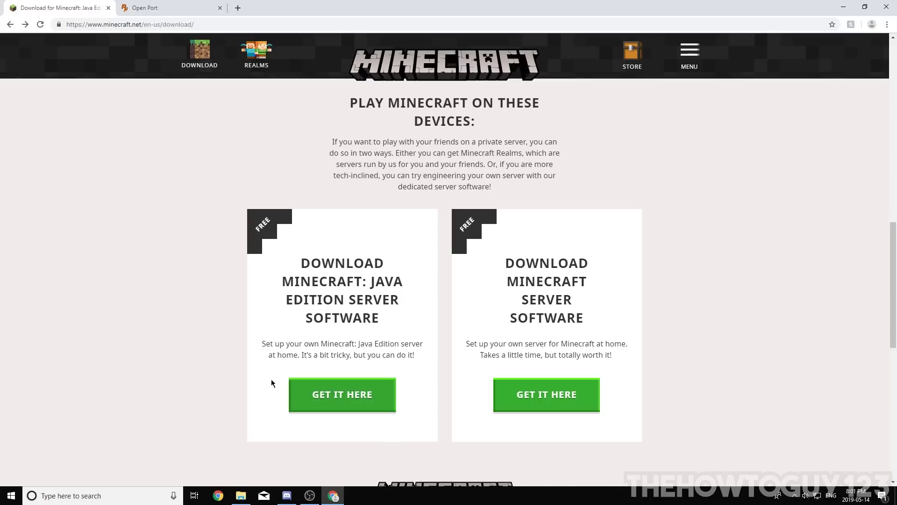
left_click(356, 399)
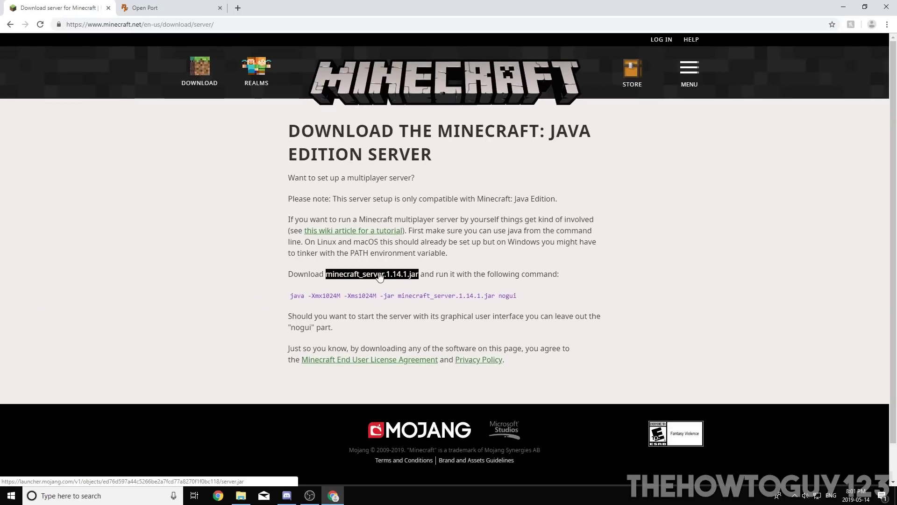
- Download minecraft_server.1.14.1.jar, keep it despite the harmful-file warning, and minimize Chrome
left_click(379, 275)
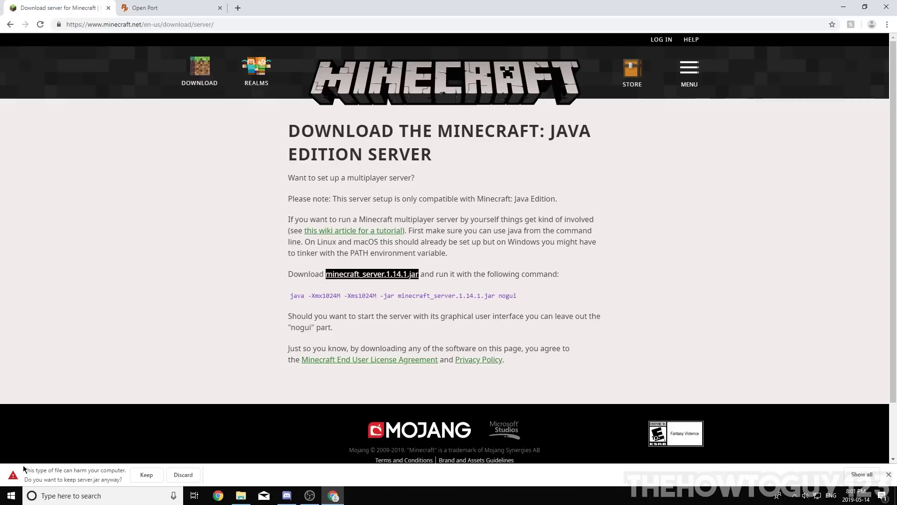
left_click(149, 479)
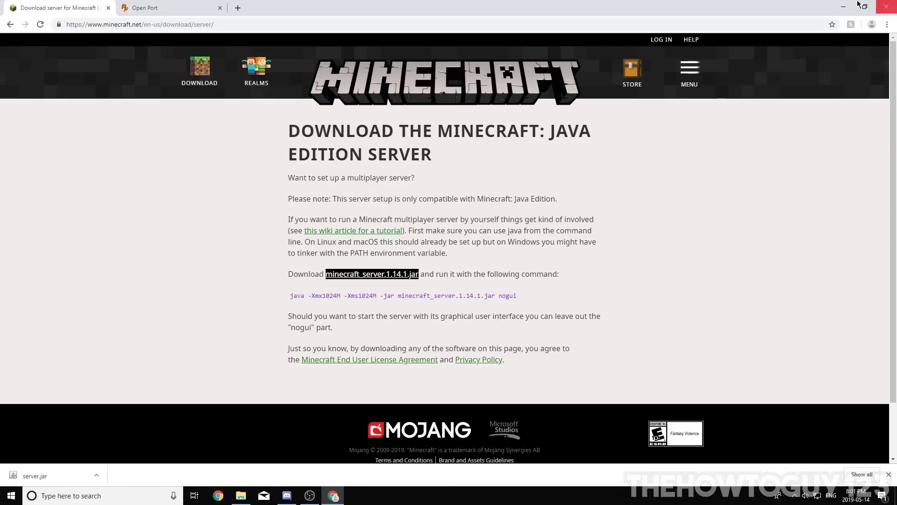
left_click(845, 6)
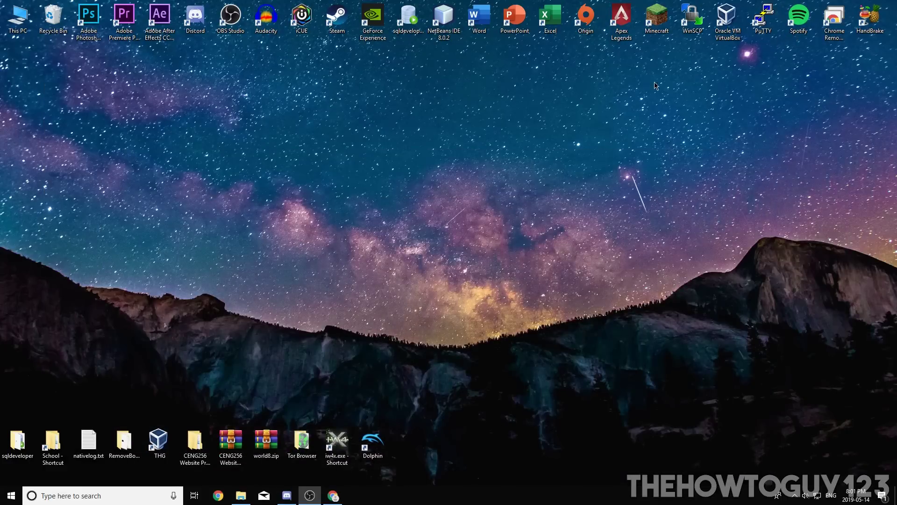
- Create a new desktop folder, move it to the left side, and name it 'Minecraft Server'
right_click(387, 175)
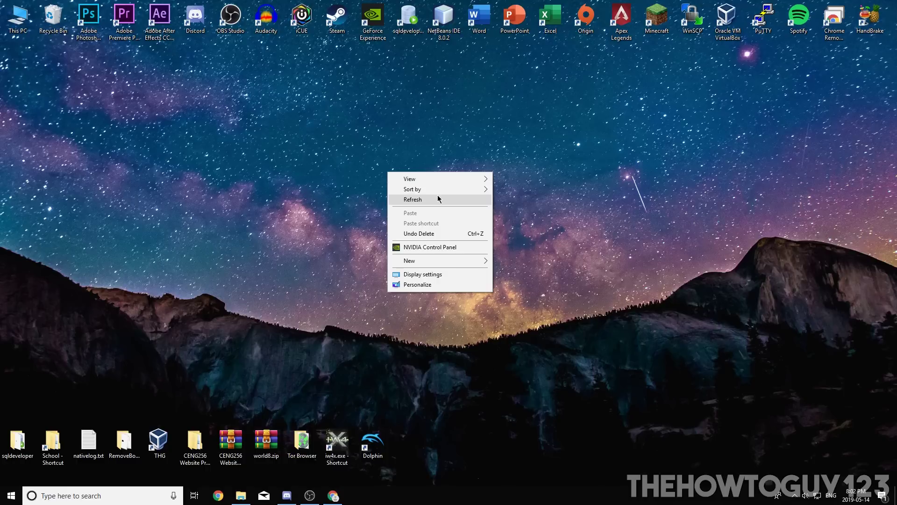
mouse_move(407, 262)
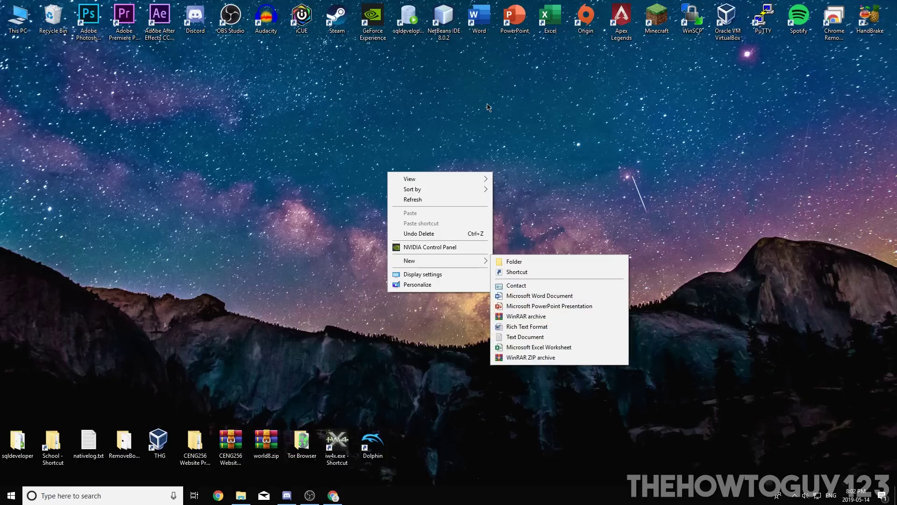
right_click(489, 107)
mouse_move(514, 196)
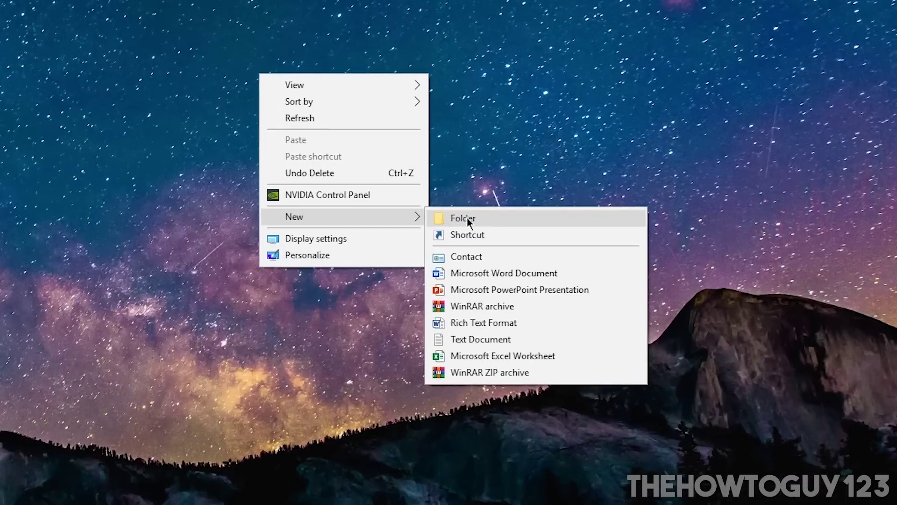
left_click(465, 219)
left_click_drag(300, 87, 132, 238)
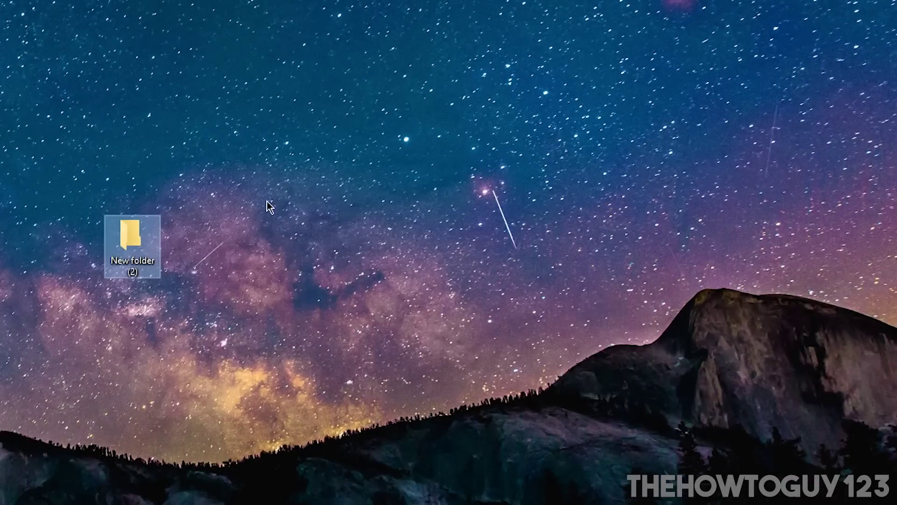
right_click(138, 257)
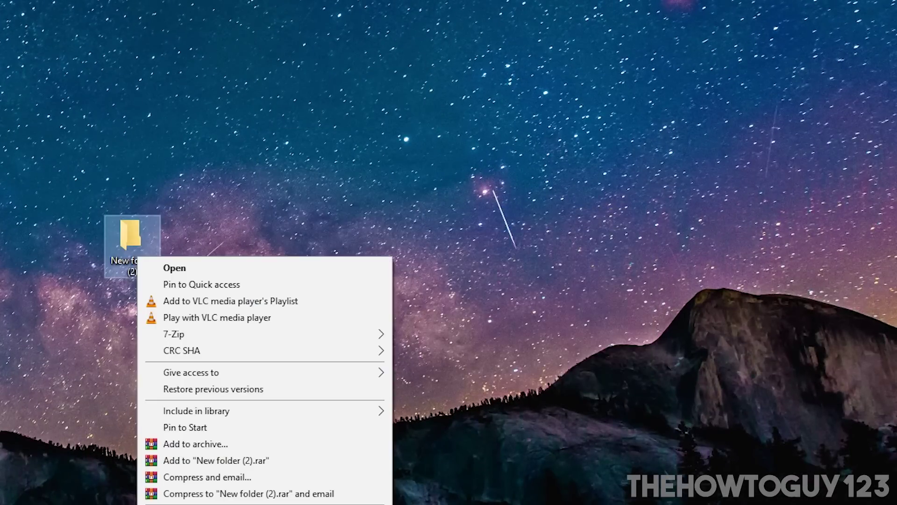
type("mMinec")
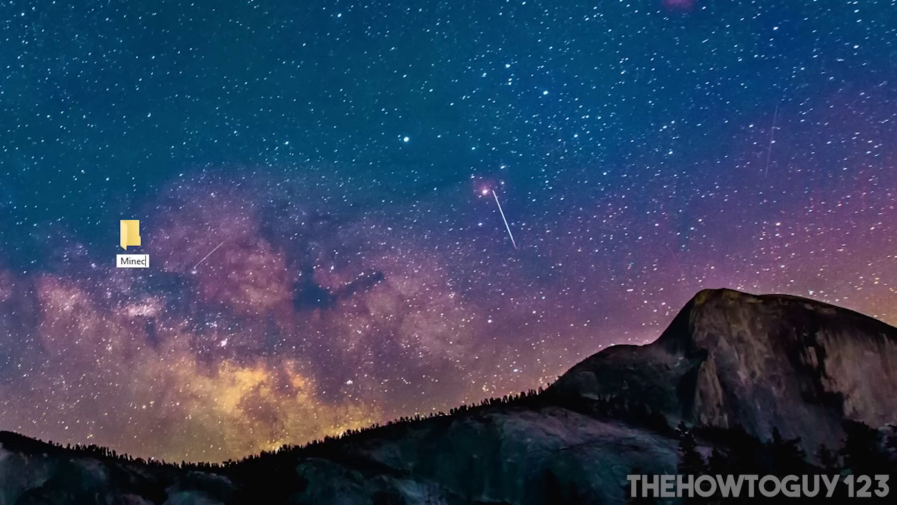
type("raft Server")
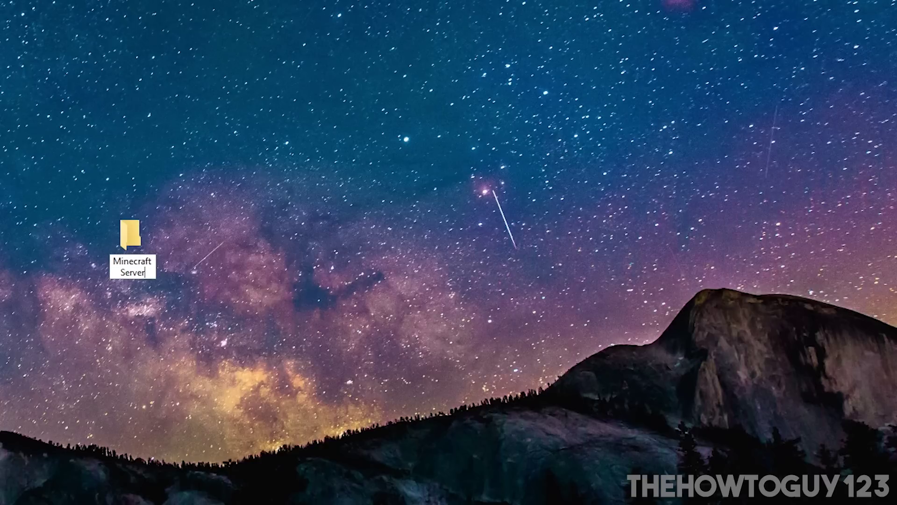
key("Return")
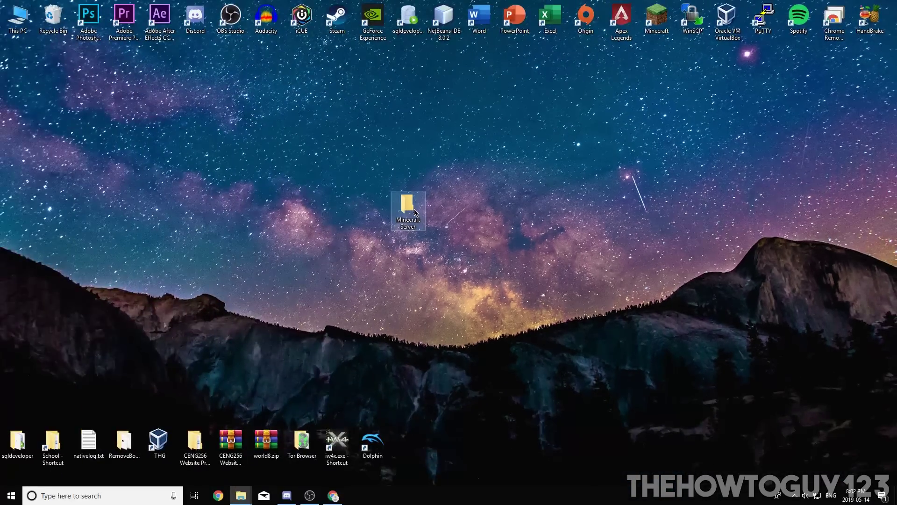
- Open Minecraft Server beside Chrome and drag server.jar from the download bar into it
double_click(132, 245)
left_click_drag(448, 382, 896, 140)
left_click(325, 489)
left_click(263, 98)
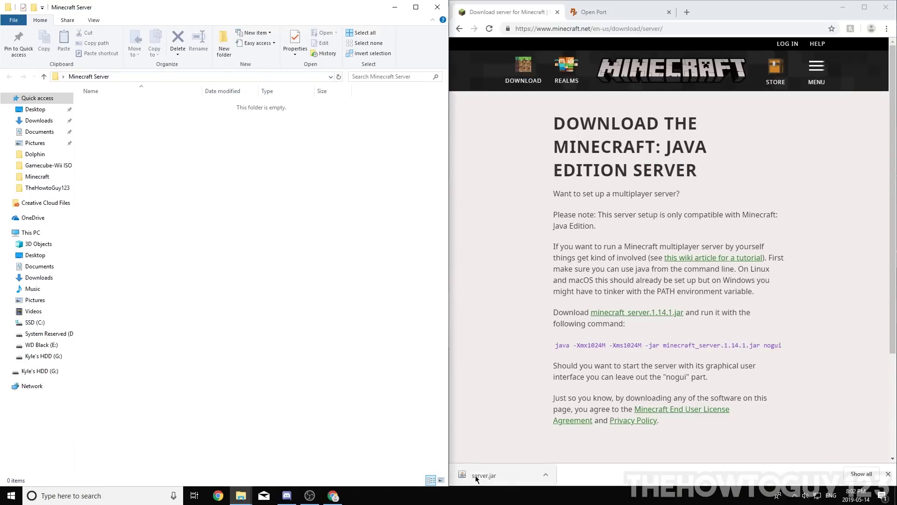
left_click_drag(488, 475, 198, 248)
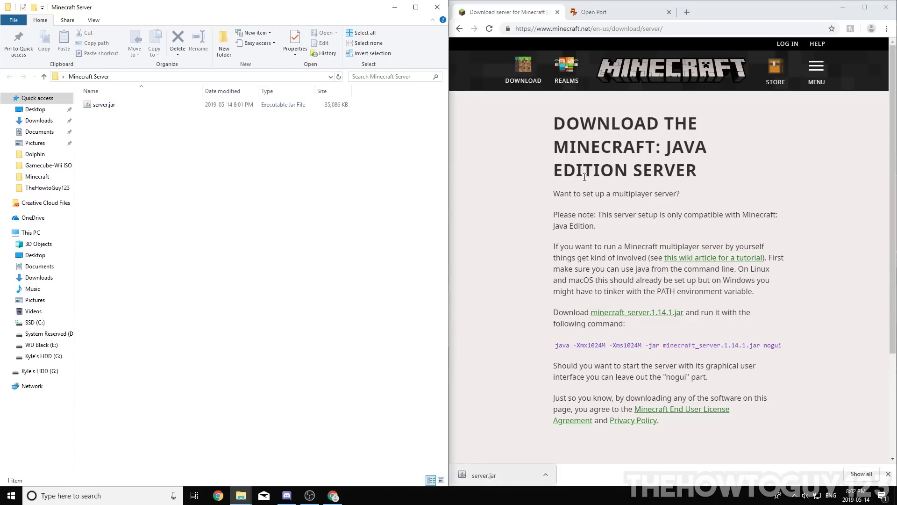
- Copy the java server launch command from the download page
left_click(864, 7)
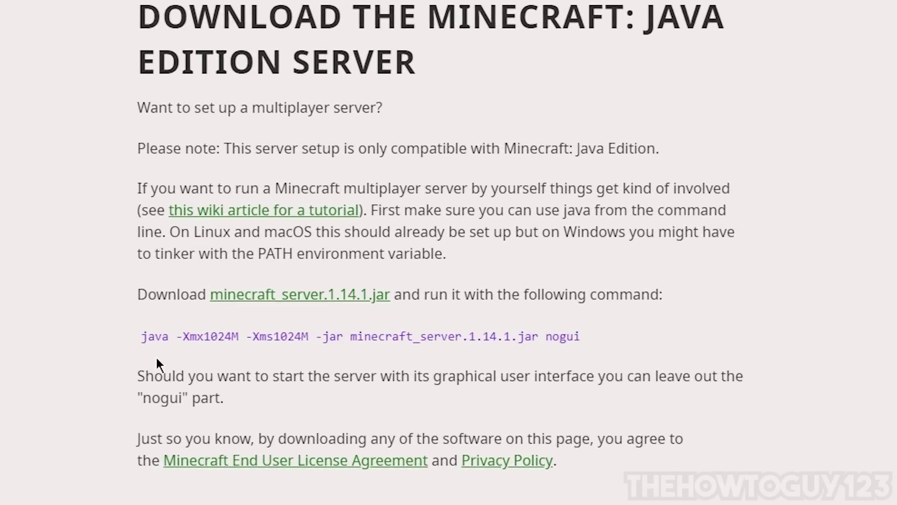
left_click_drag(142, 335, 541, 338)
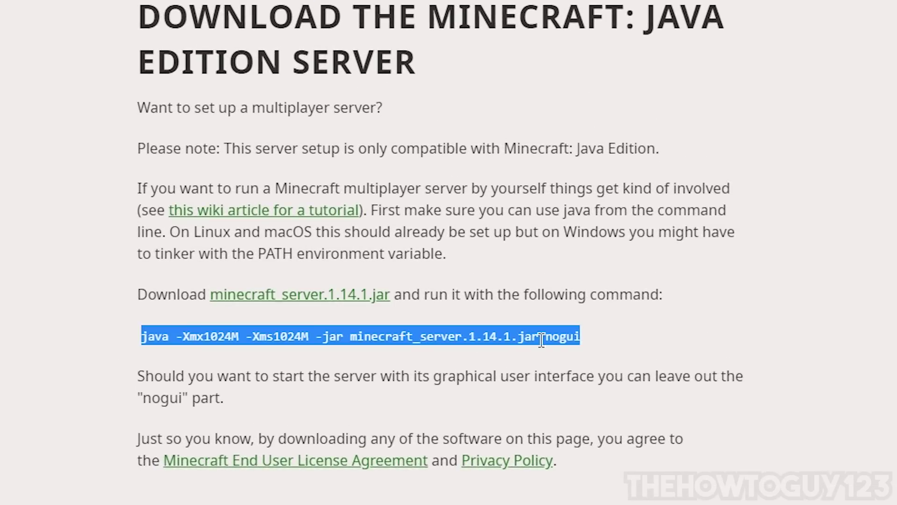
right_click(506, 341)
left_click(622, 359)
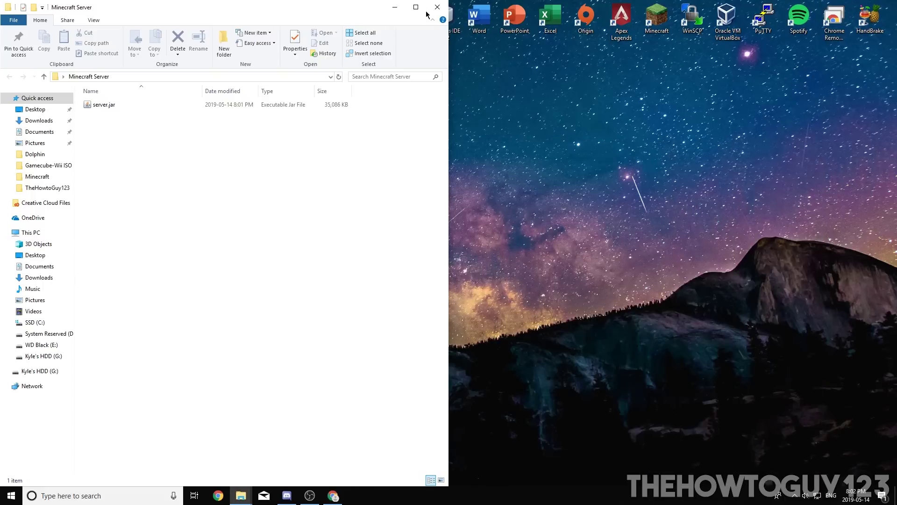
- Create New Text Document.txt in the Minecraft Server folder and open it in Notepad
double_click(405, 10)
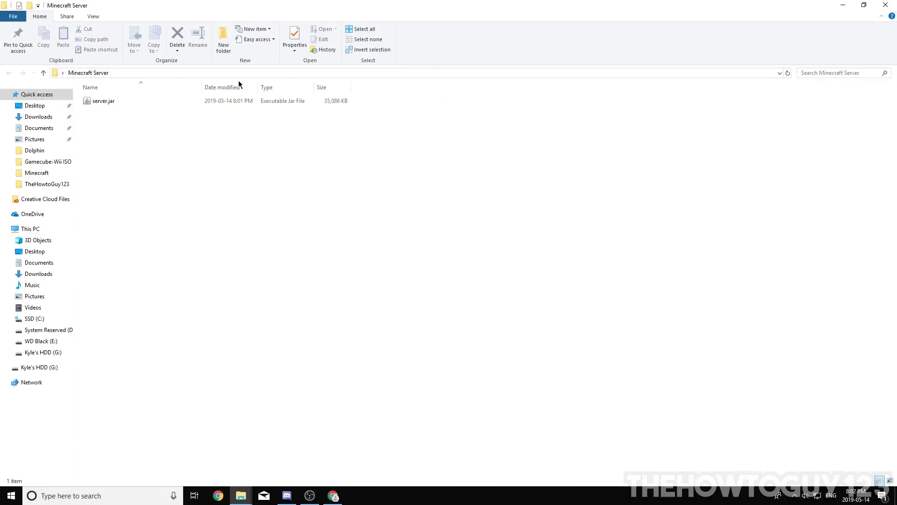
right_click(197, 171)
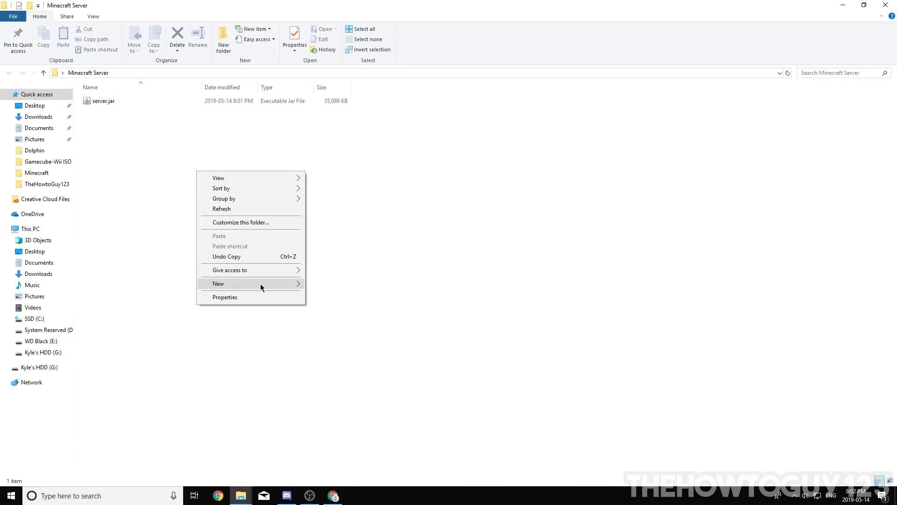
mouse_move(267, 285)
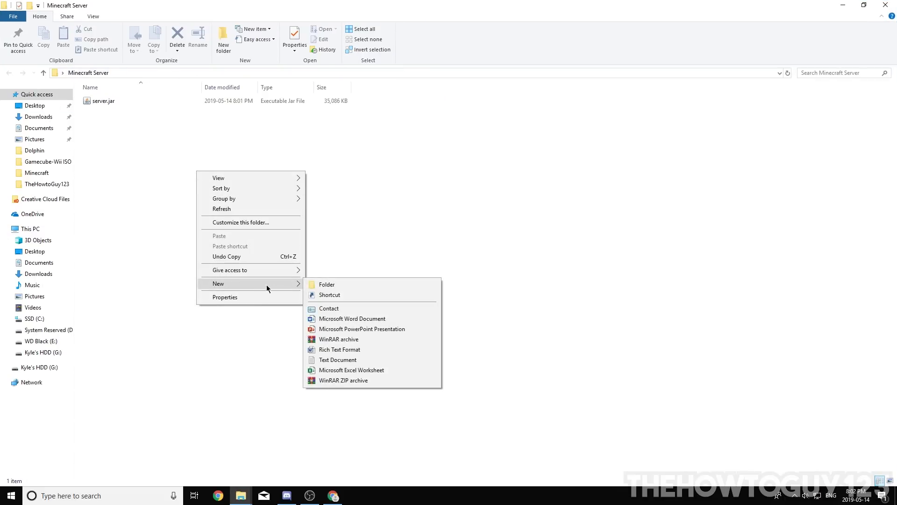
left_click(351, 364)
left_click(146, 228)
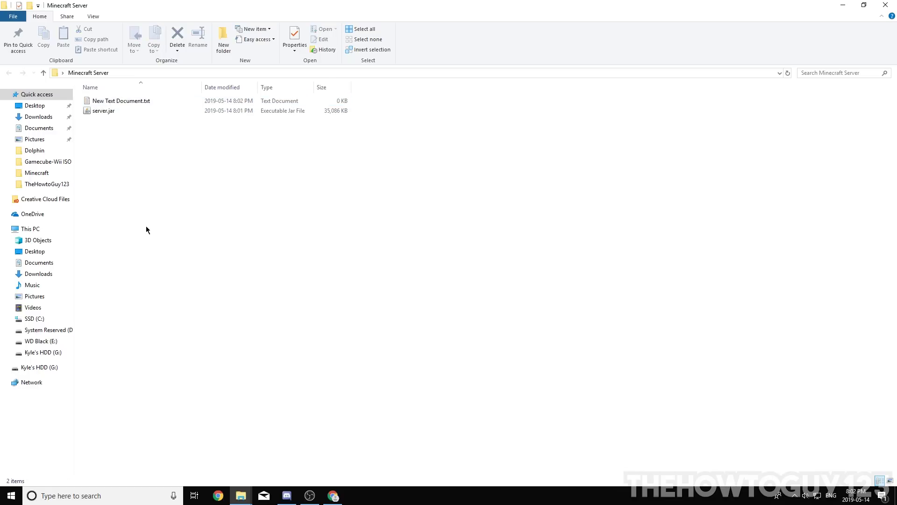
left_click(113, 102)
double_click(113, 102)
- Paste the launch command java -Xmx1024M -Xms1024M -jar minecraft_server.1.14.1.jar nogui into the document
double_click(264, 137)
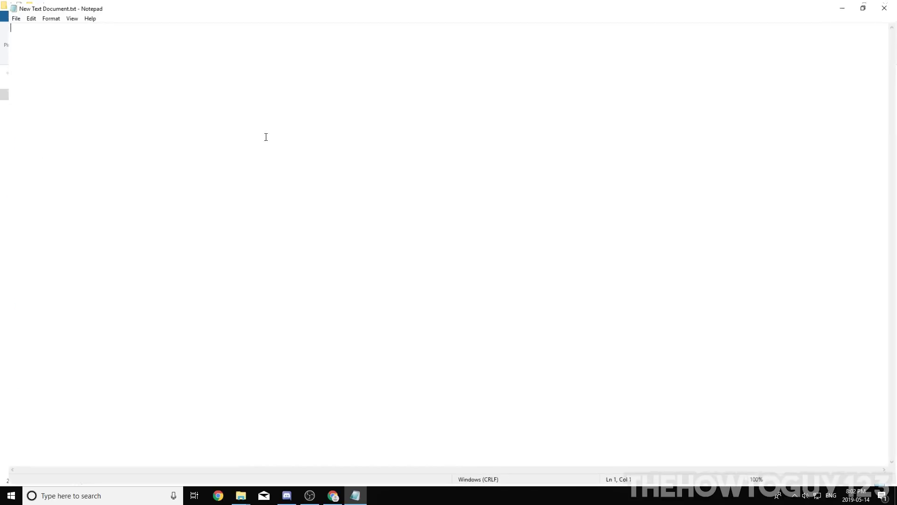
right_click(73, 34)
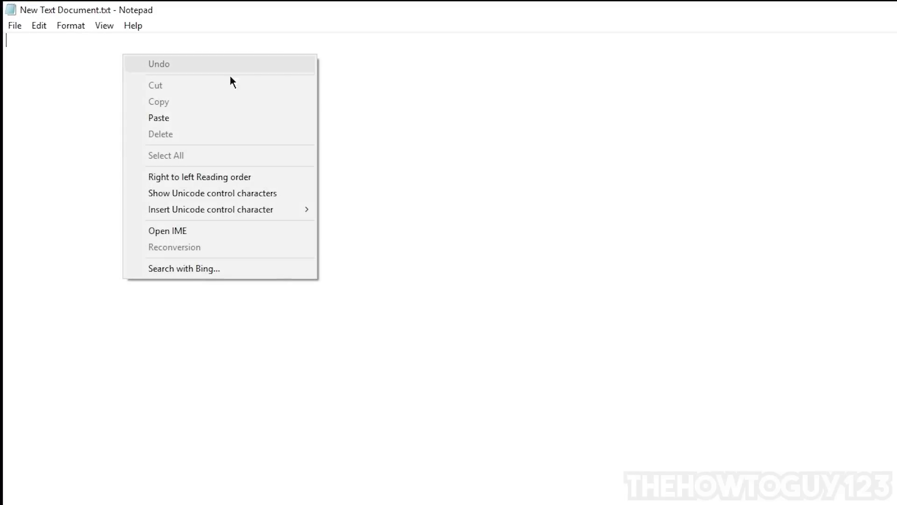
left_click(159, 117)
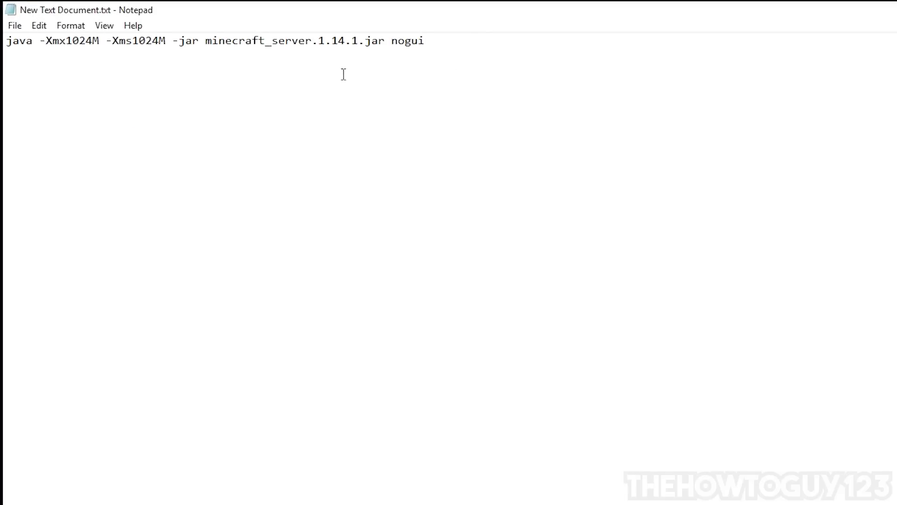
left_click_drag(482, 41, 5, 41)
left_click(176, 80)
left_click_drag(41, 41, 79, 41)
left_click(79, 41)
left_click(211, 111)
left_click(11, 495)
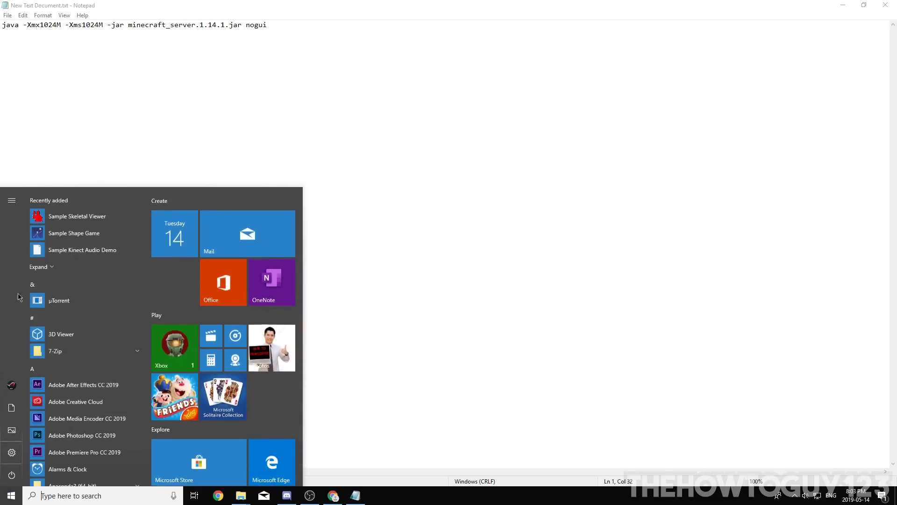
left_click(20, 452)
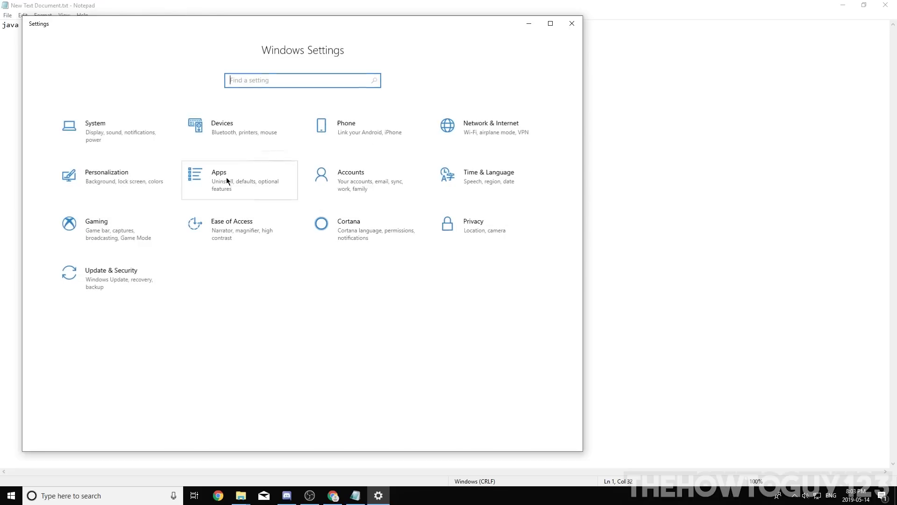
left_click(122, 141)
left_click(67, 388)
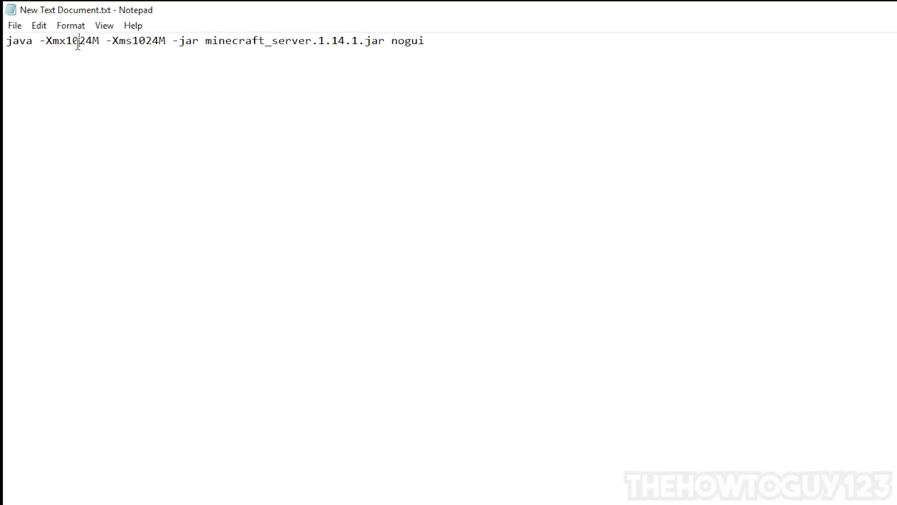
- Change both memory values, -Xmx and -Xms, from 1024M to 2048M
left_click_drag(93, 41, 66, 40)
type("2048")
key("BackSpace")
key("BackSpace")
key("BackSpace")
key("BackSpace")
type("2048")
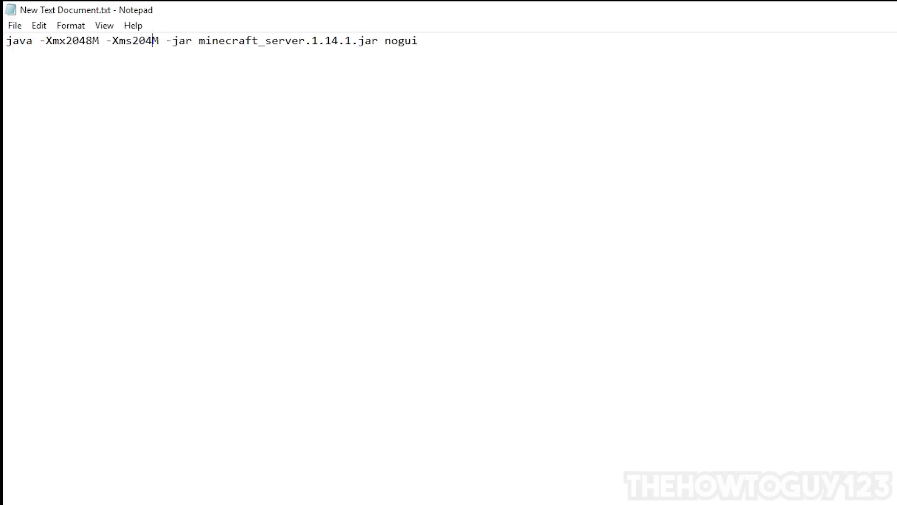
left_click(283, 89)
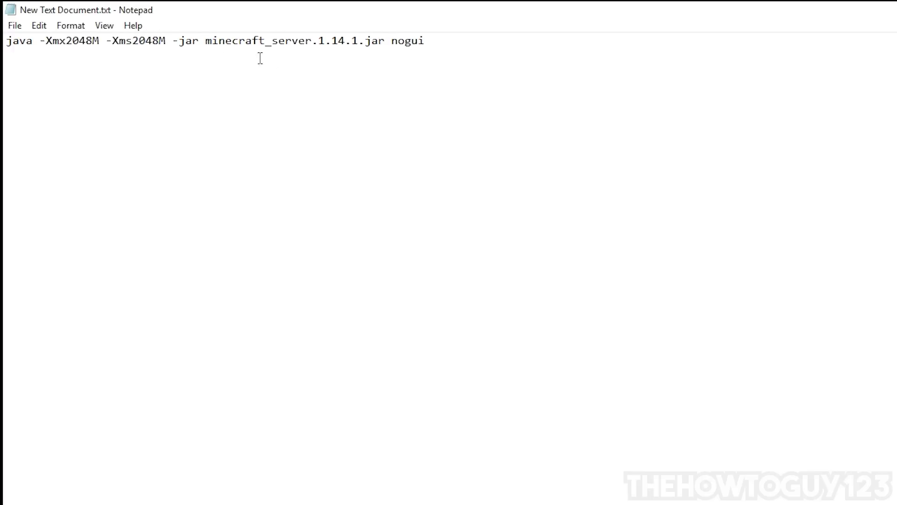
- Replace minecraft_server.1.14.1 with server so the command runs server.jar
left_click_drag(205, 41, 359, 52)
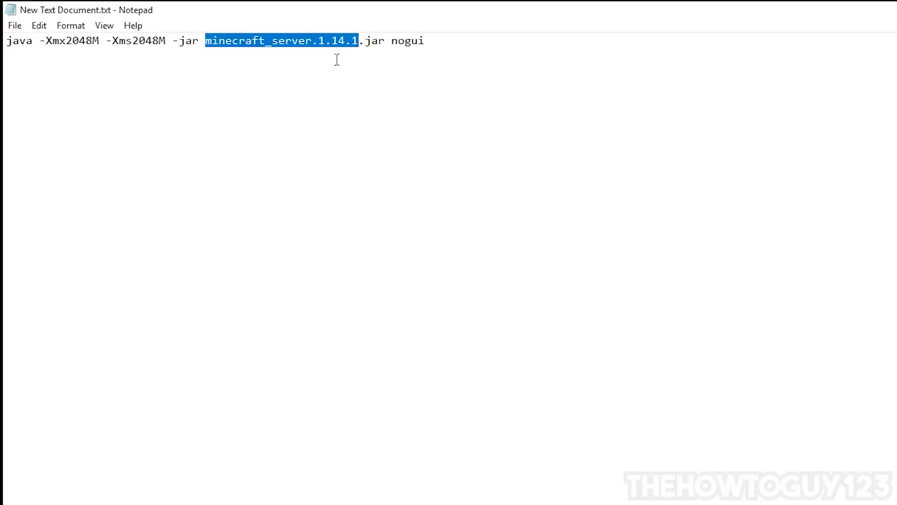
key("BackSpace")
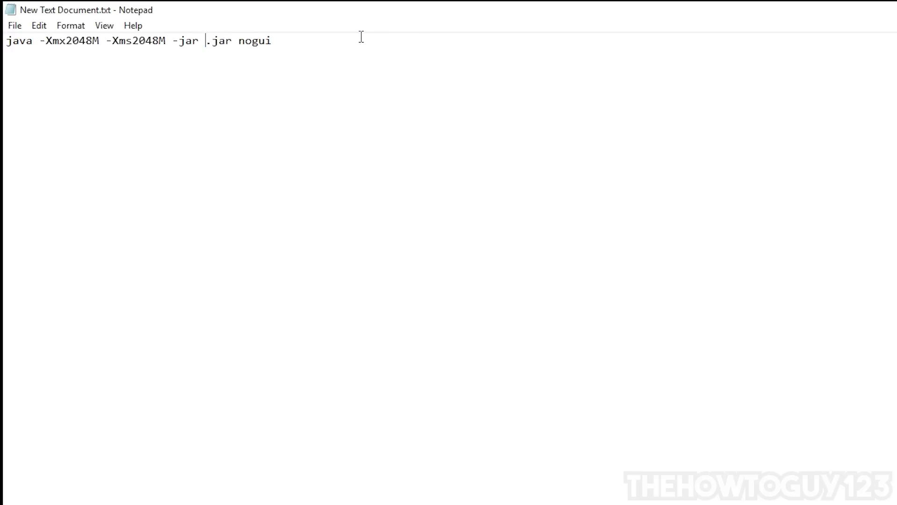
type("ser")
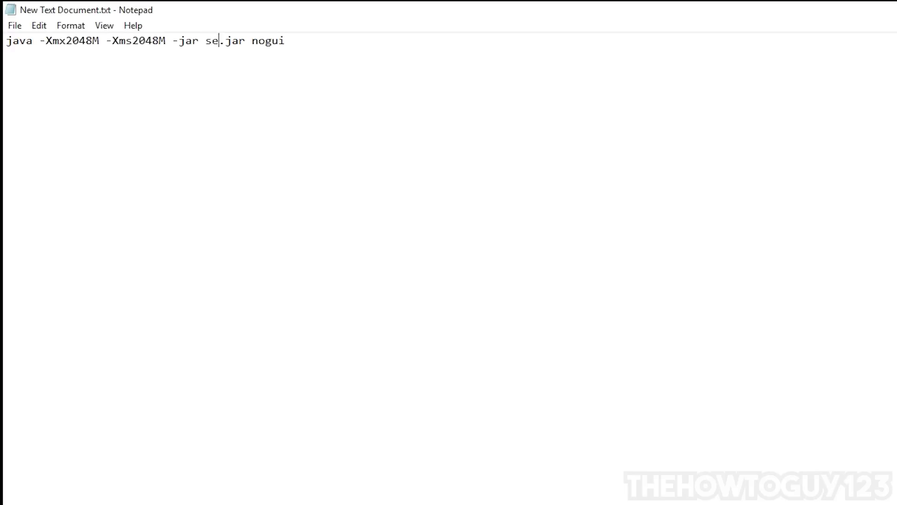
type("ver")
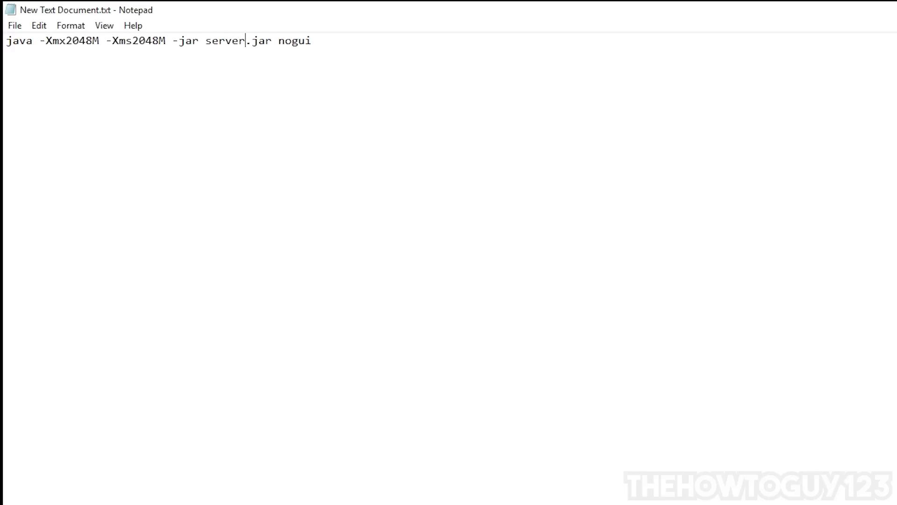
left_click_drag(241, 7, 698, 246)
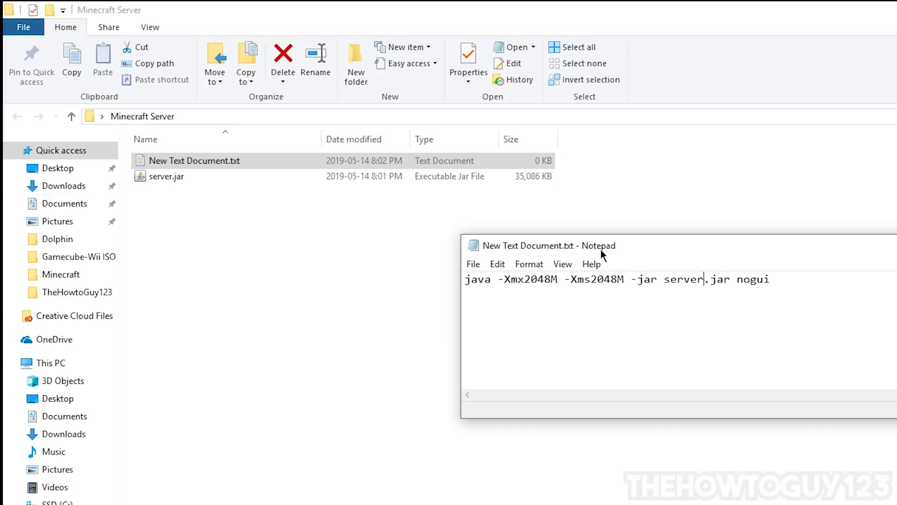
- Save the command as run.bat with Save as type All Files, then close Notepad
left_click_drag(602, 252, 598, 253)
double_click(739, 243)
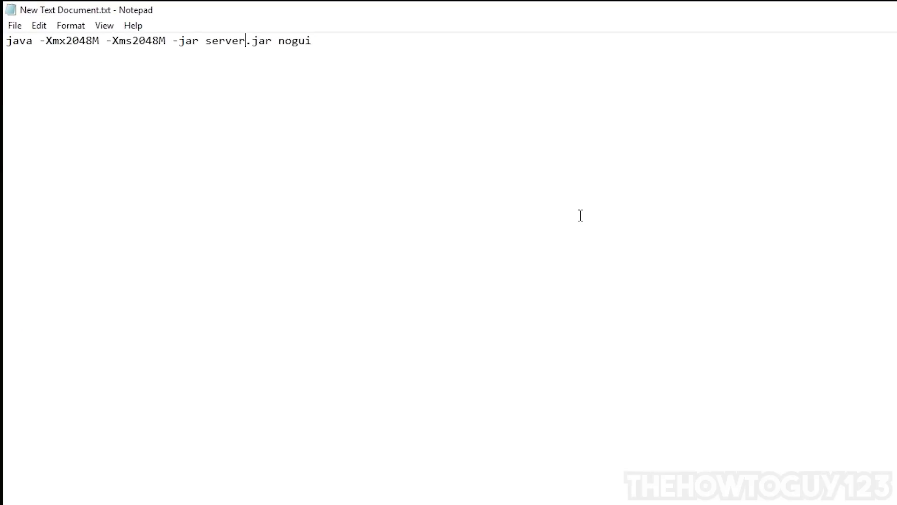
left_click(16, 25)
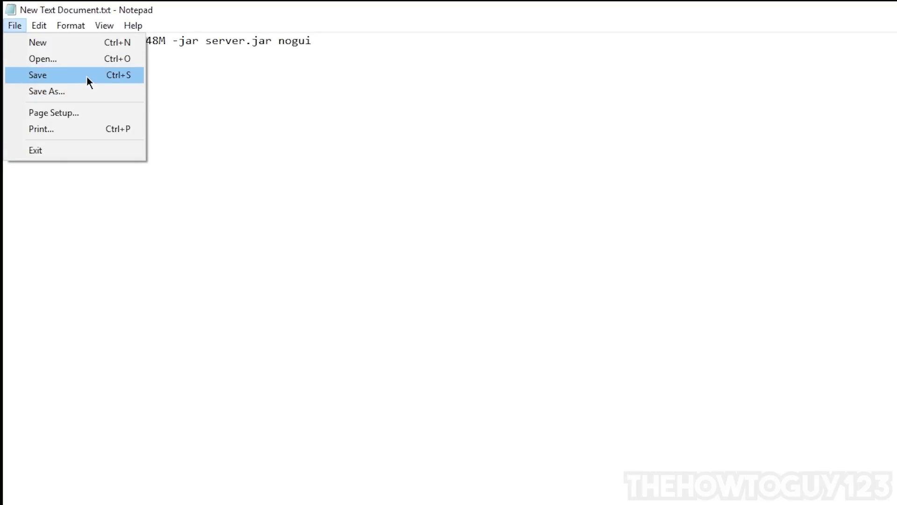
left_click(34, 91)
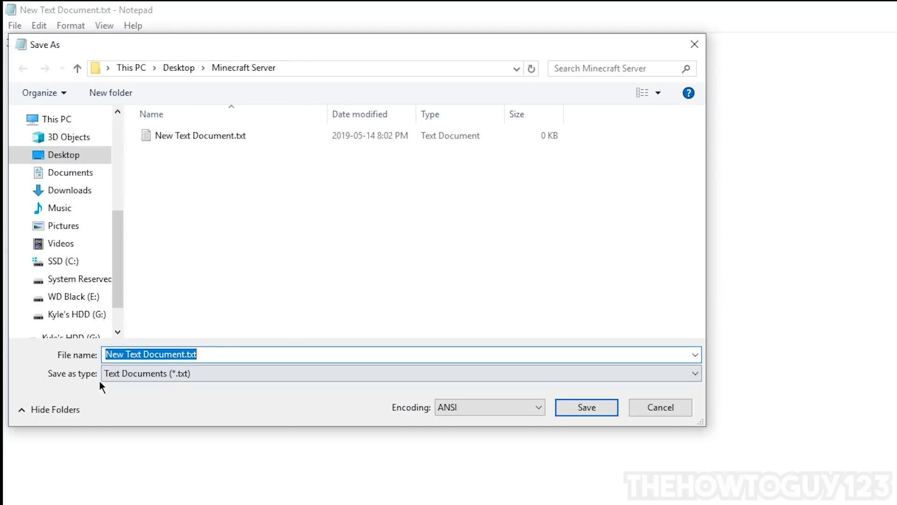
type("run.bat")
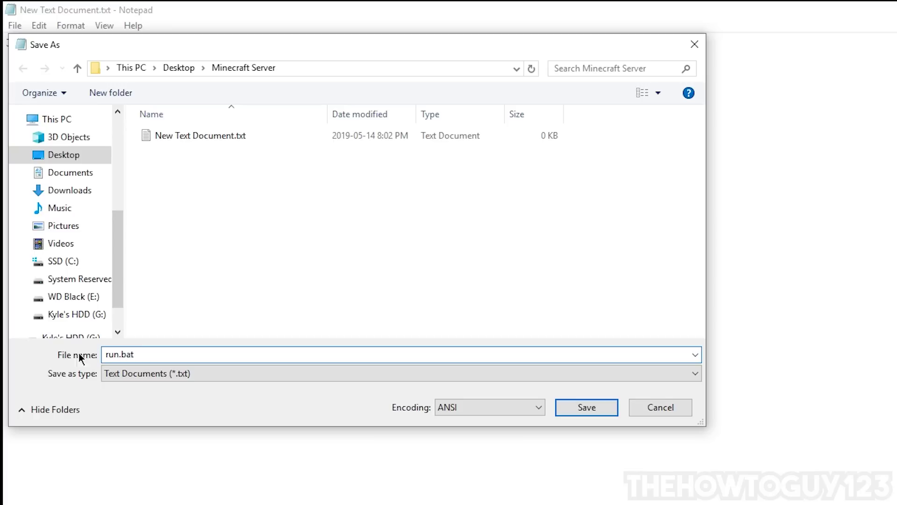
left_click_drag(147, 354, 119, 354)
right_click(119, 354)
key("Escape")
left_click(123, 375)
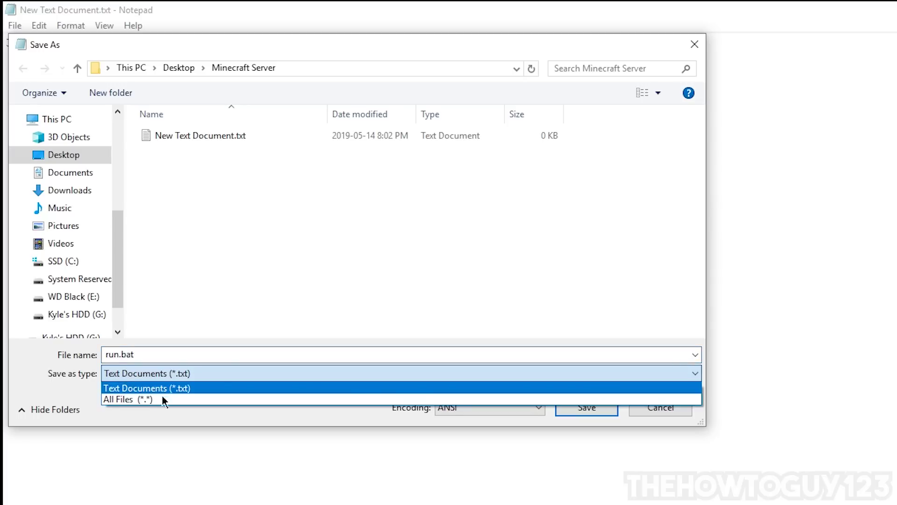
left_click(120, 398)
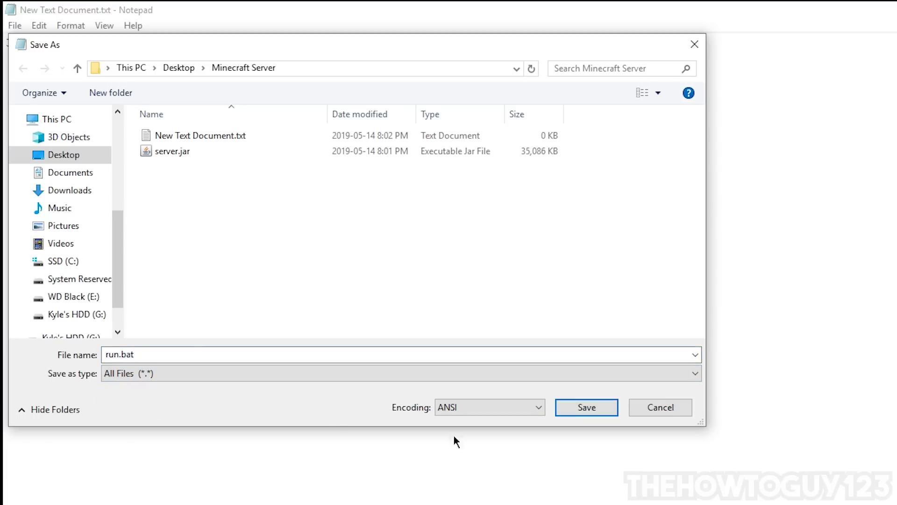
left_click(591, 408)
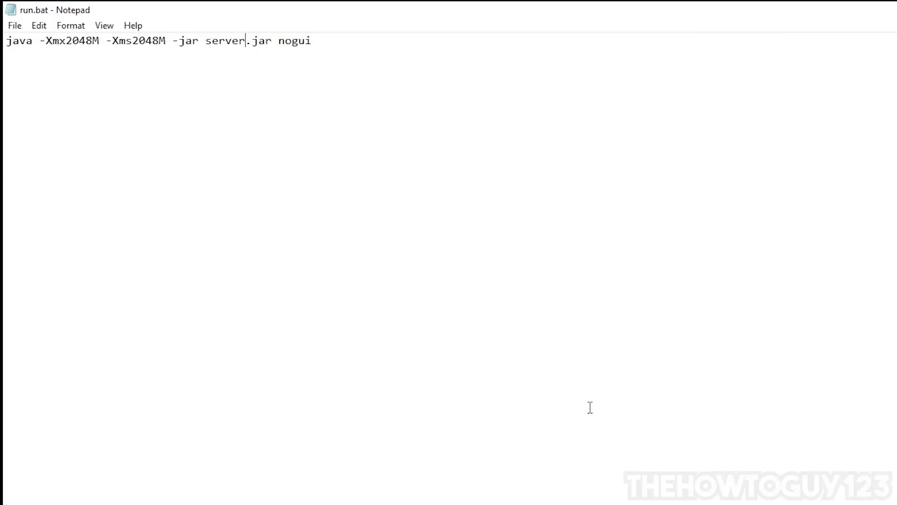
key("alt+F4")
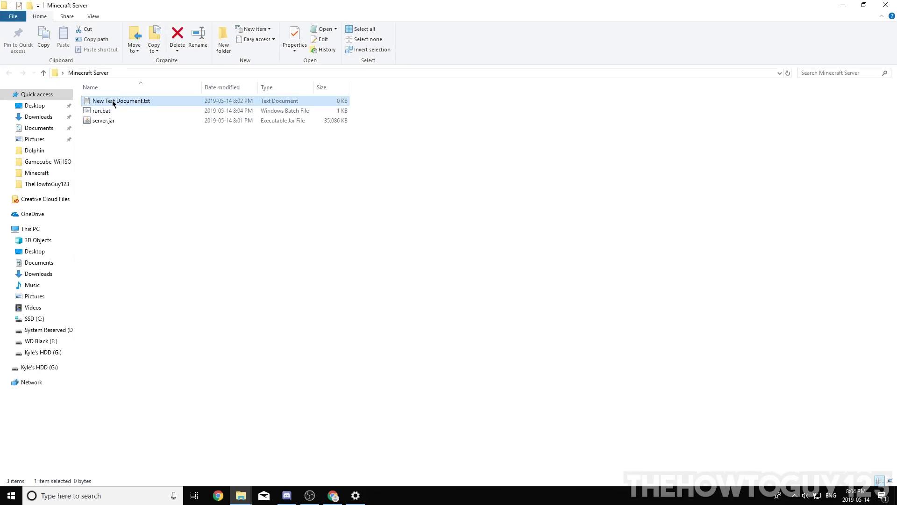
- Delete New Text Document.txt and run run.bat once to generate logs, eula.txt and server.properties
right_click(113, 102)
left_click(137, 319)
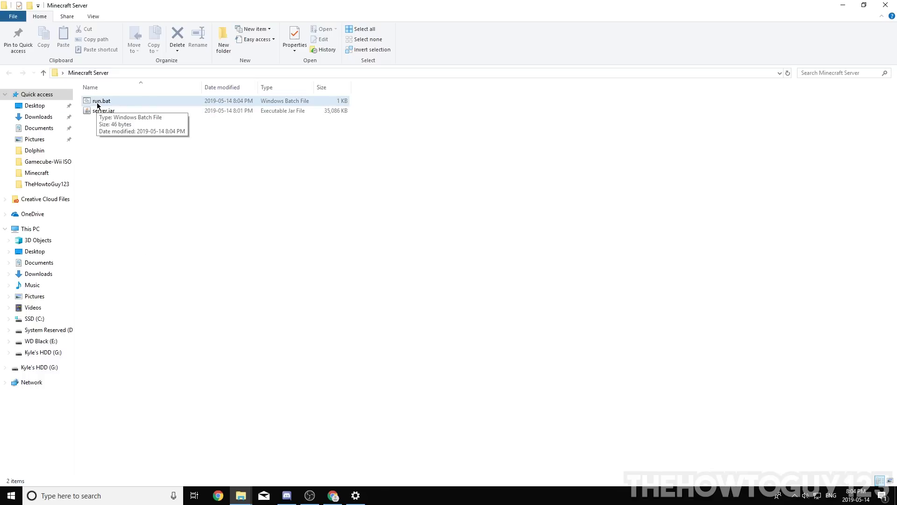
double_click(106, 102)
left_click_drag(144, 109, 225, 162)
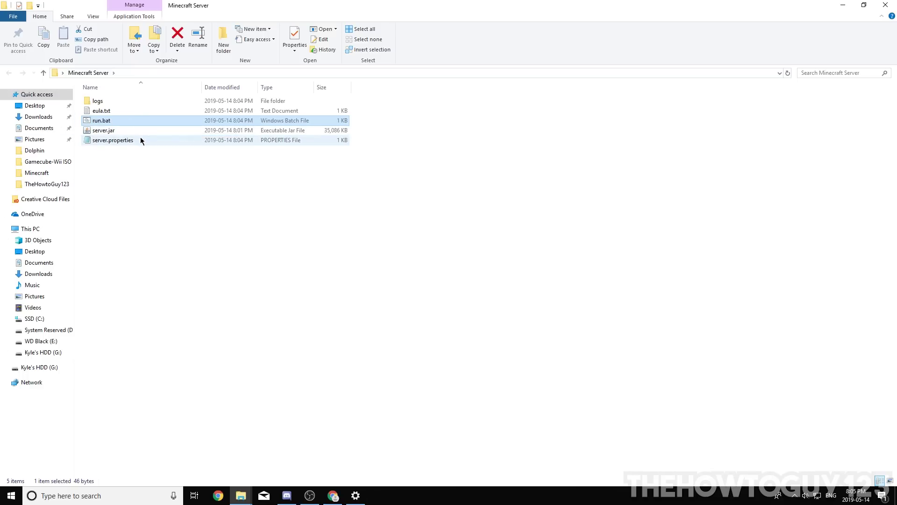
left_click(113, 109)
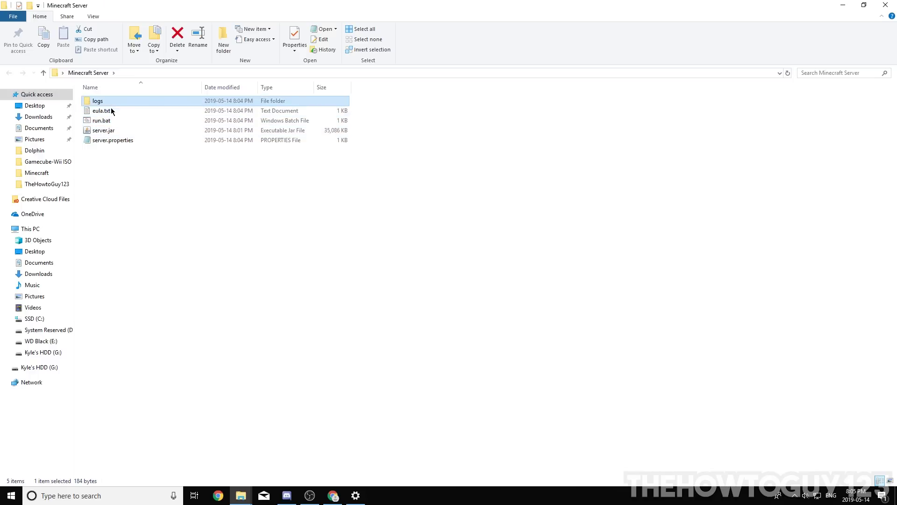
left_click(108, 113)
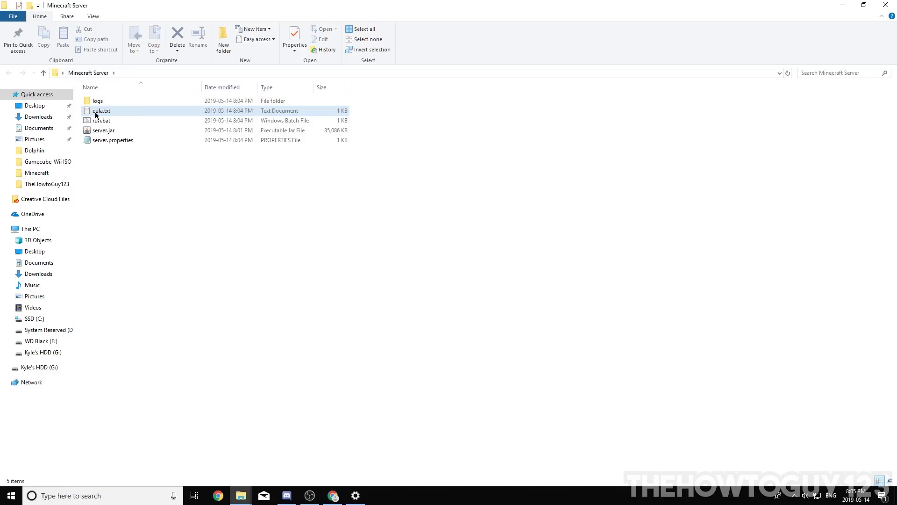
- Change eula=false to eula=true in eula.txt, save it and close Notepad
double_click(111, 113)
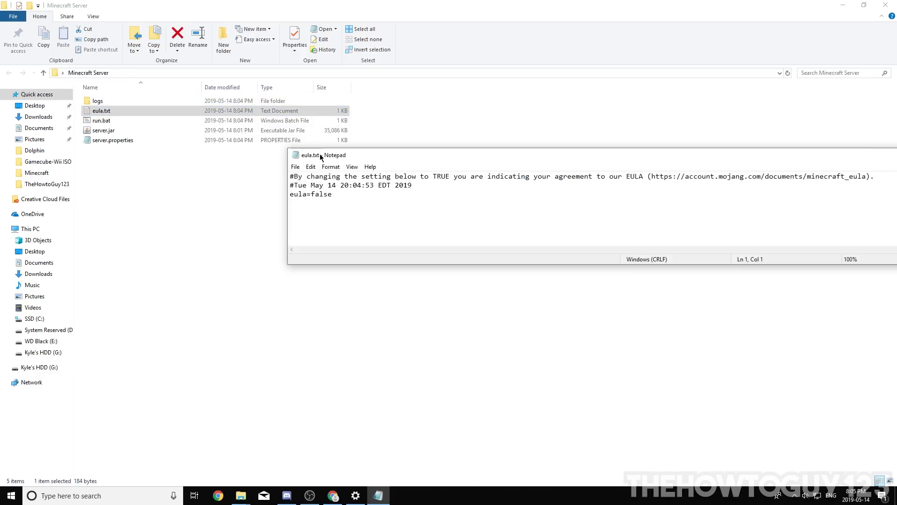
double_click(317, 155)
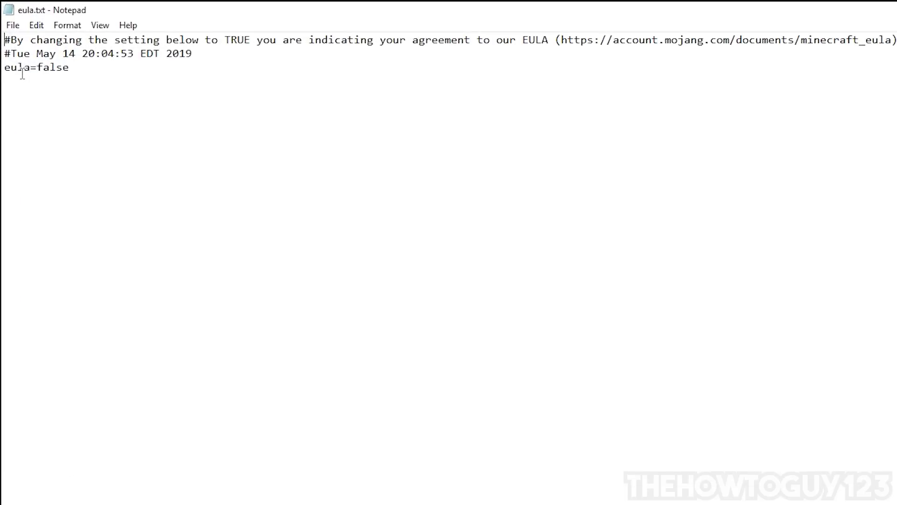
double_click(38, 69)
type("tr")
left_click(13, 25)
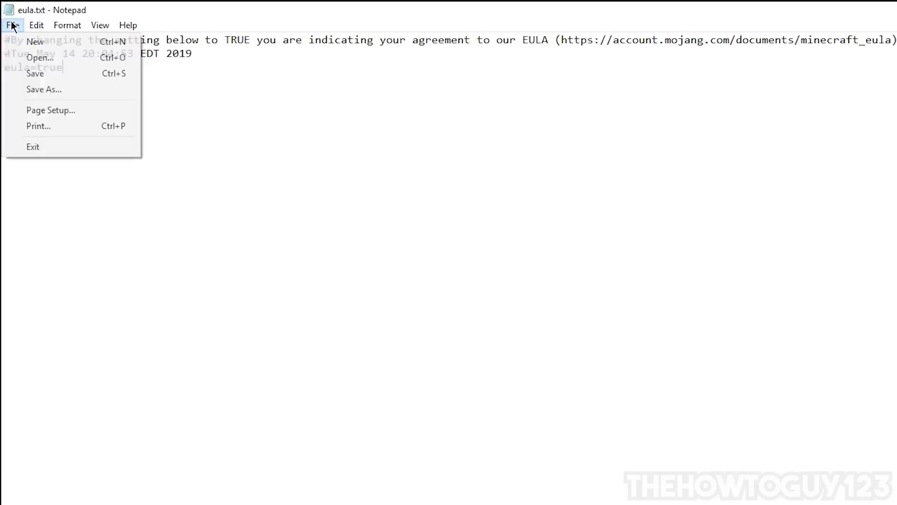
left_click(25, 72)
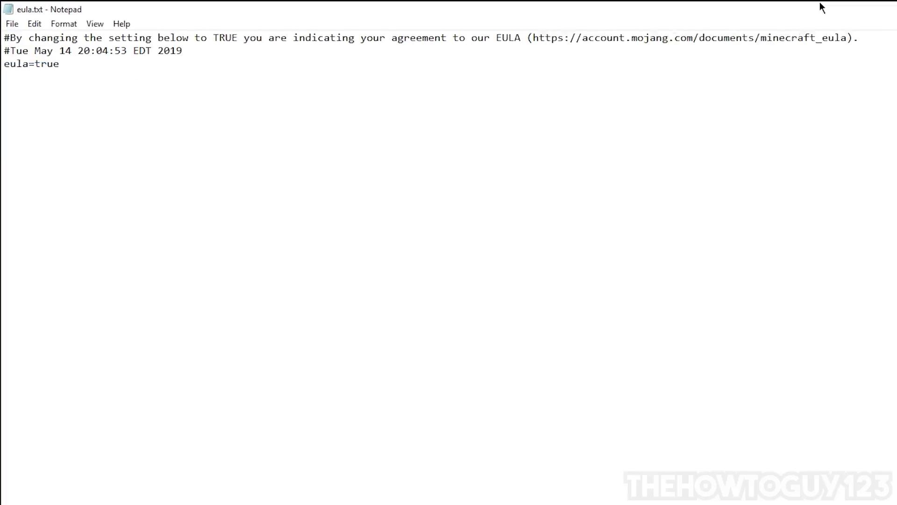
left_click(886, 5)
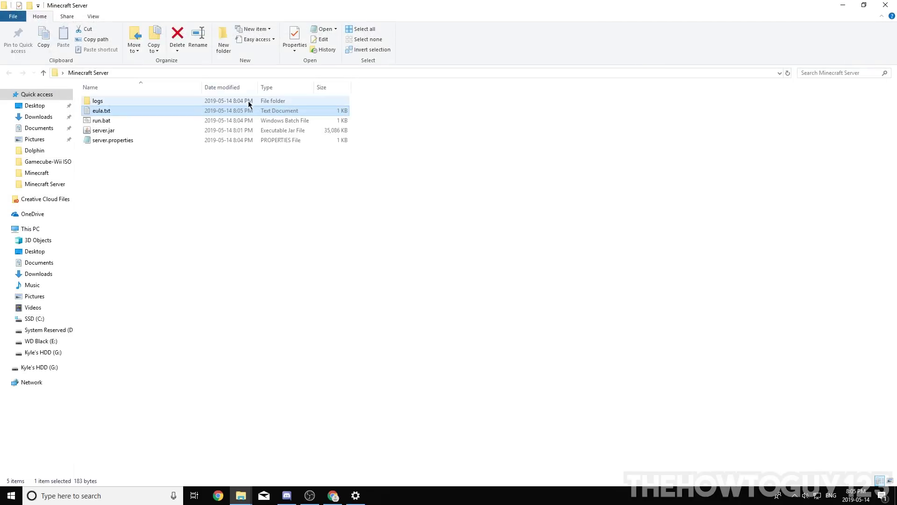
- Start the server with run.bat, let it prepare the spawn area, then shut it down with stop
double_click(96, 123)
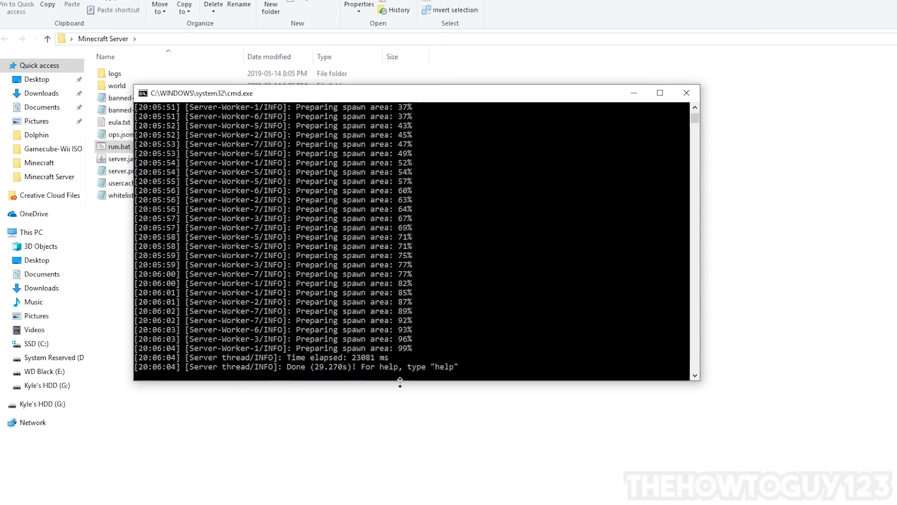
type("stop")
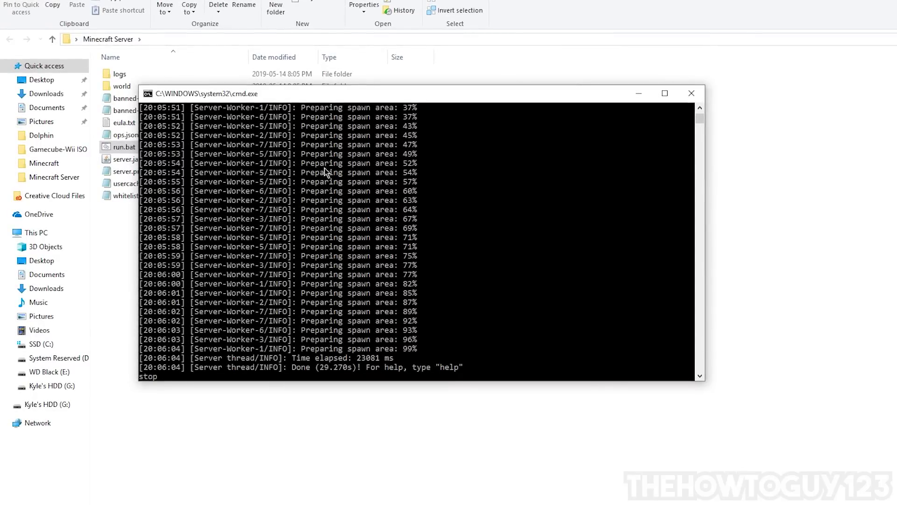
key("Return")
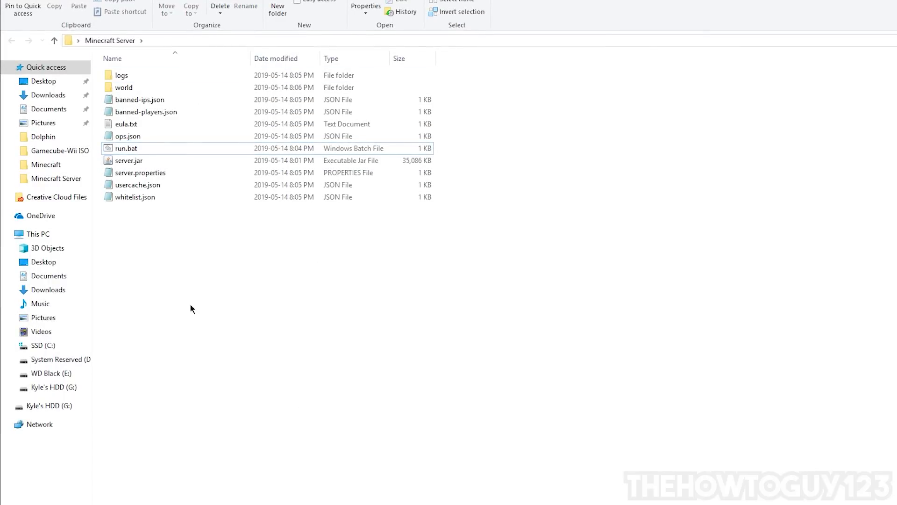
- Open server.properties in Notepad and maximize the window
mouse_move(195, 307)
left_mouse_down()
mouse_move(144, 82)
mouse_move(144, 184)
mouse_move(194, 309)
left_mouse_up()
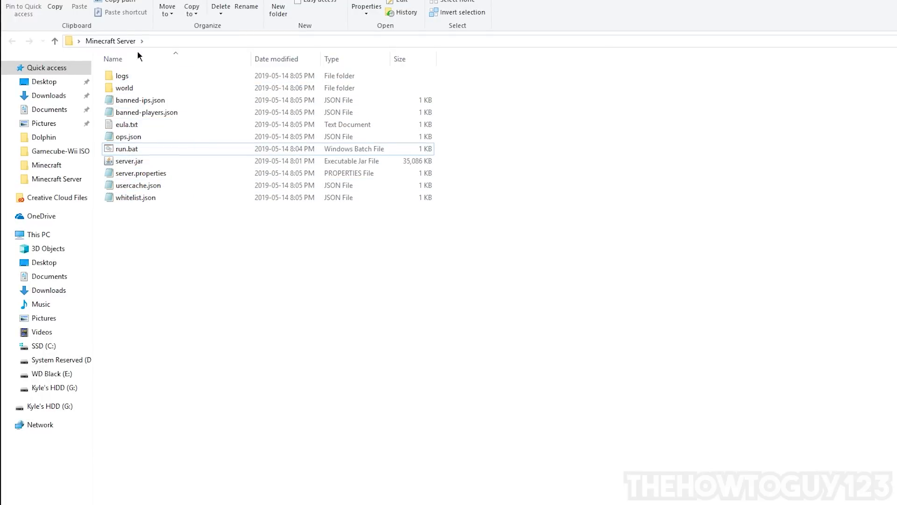
left_click(124, 176)
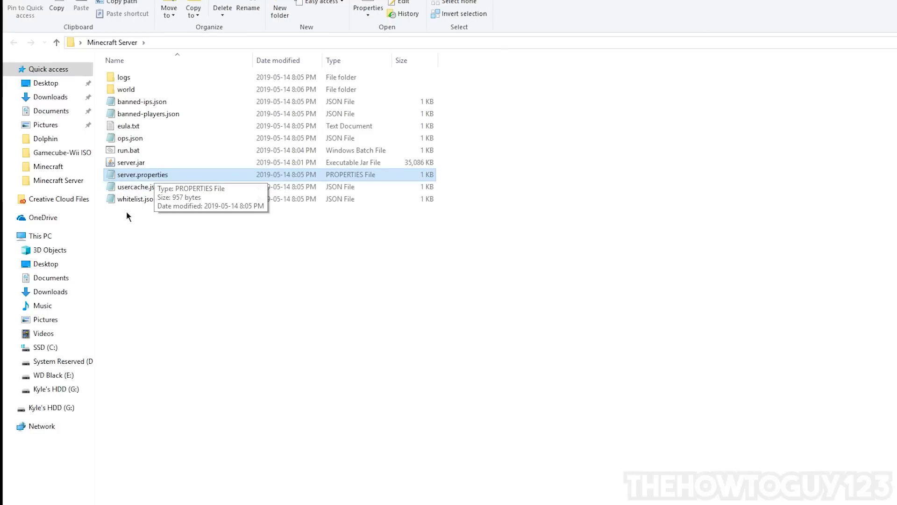
right_click(135, 180)
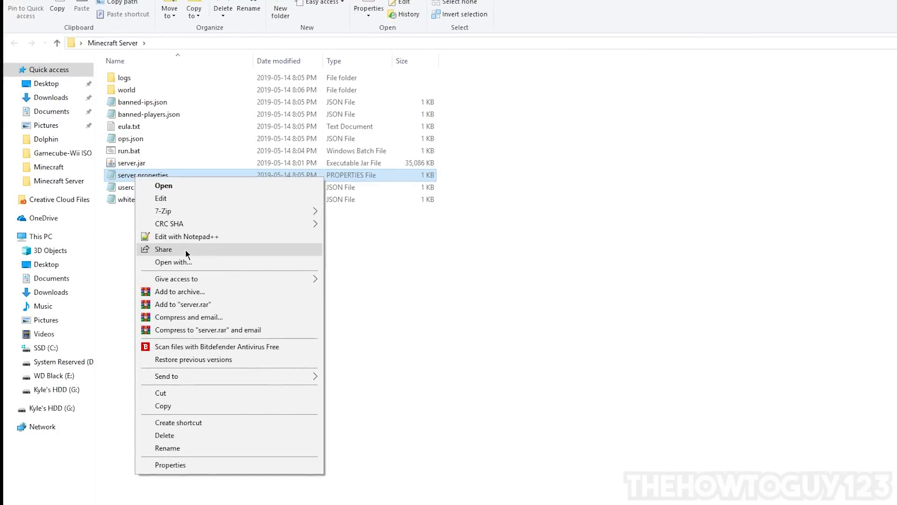
left_click(191, 263)
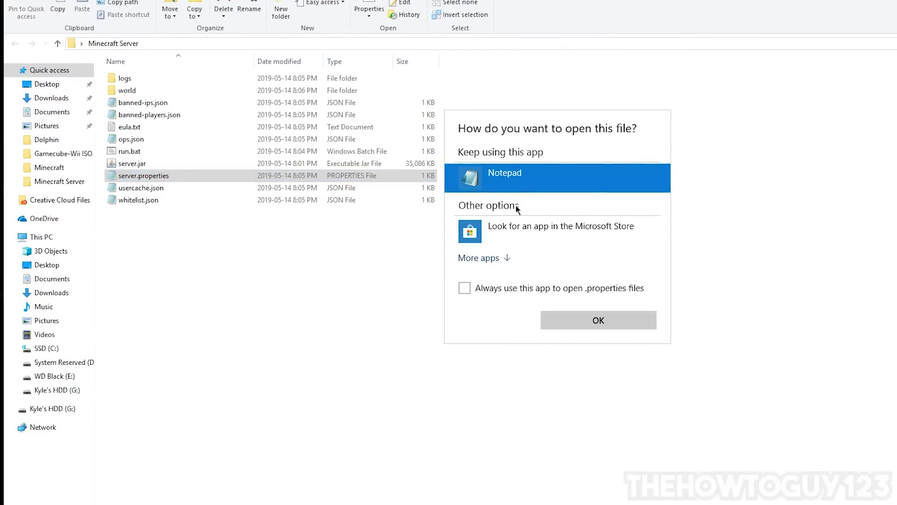
double_click(514, 190)
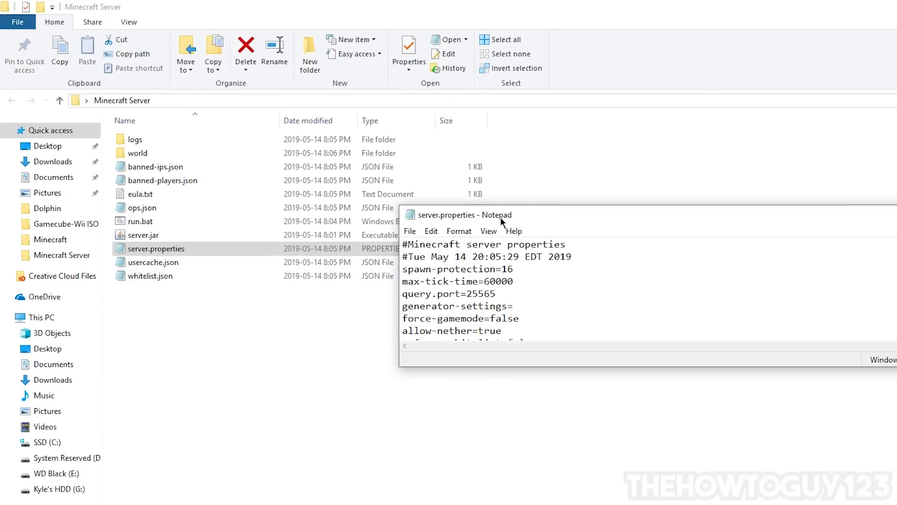
key("super+Up")
- Replace gamemode=survival with gamemode=creative
left_click_drag(120, 56, 118, 440)
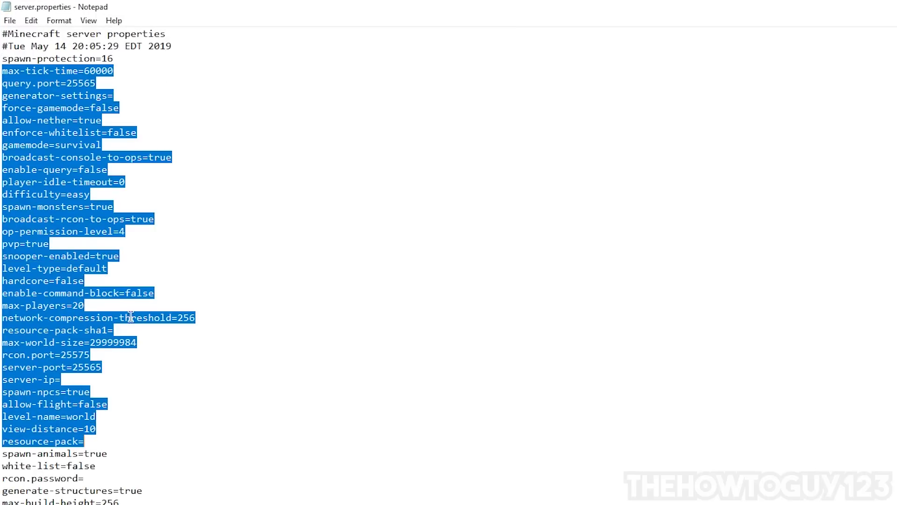
left_click(131, 317)
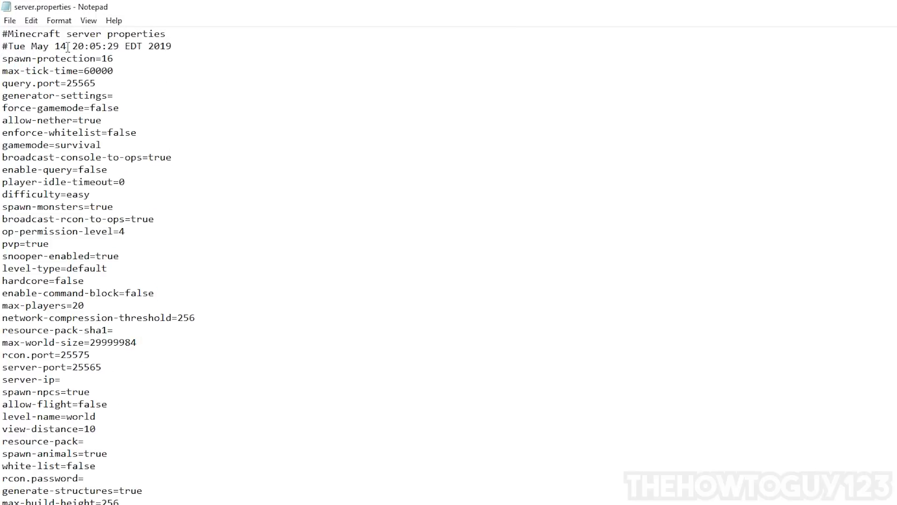
left_click_drag(129, 148, 2, 145)
left_click(110, 145)
key("Down")
key("BackSpace")
key("BackSpace")
key("BackSpace")
key("BackSpace")
key("BackSpace")
- Change the difficulty setting from easy to hard
left_click_drag(64, 241, 2, 241)
left_click(47, 242)
left_click(50, 243)
left_click_drag(100, 194, 66, 196)
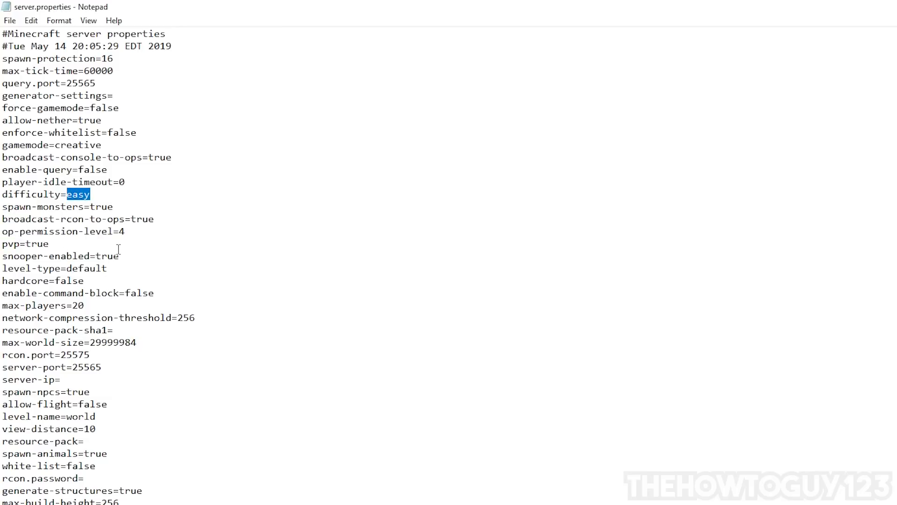
key("BackSpace")
- Review the remaining server settings and save server.properties
left_click_drag(124, 212, 4, 207)
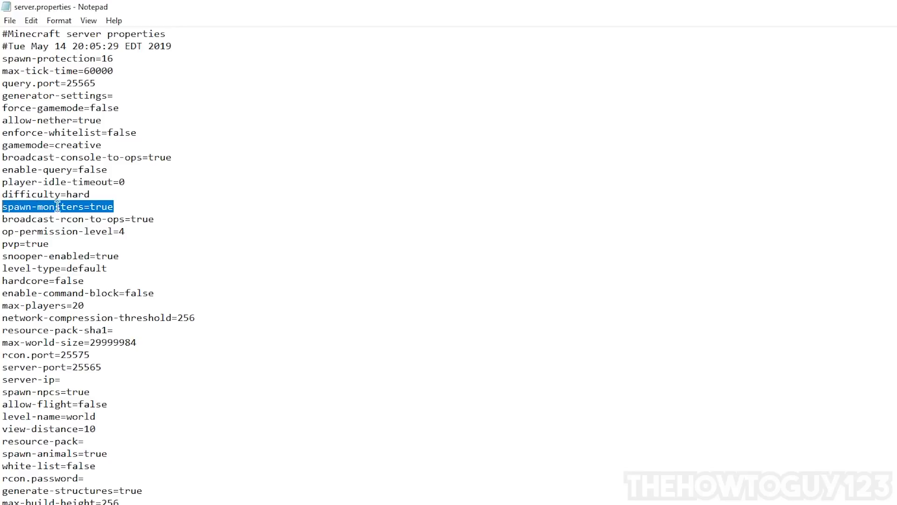
left_click(116, 207)
left_click_drag(120, 97, 125, 232)
left_click(140, 271)
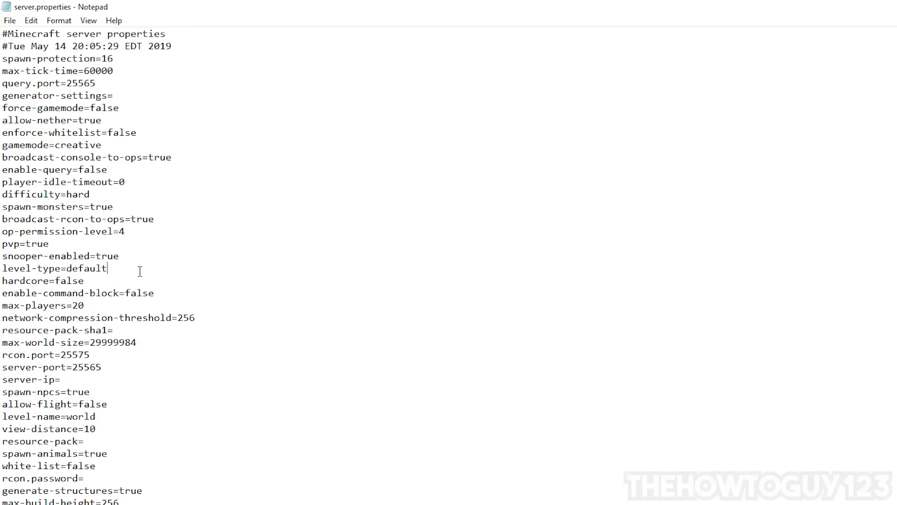
left_click_drag(2, 395, 102, 392)
left_click(102, 392)
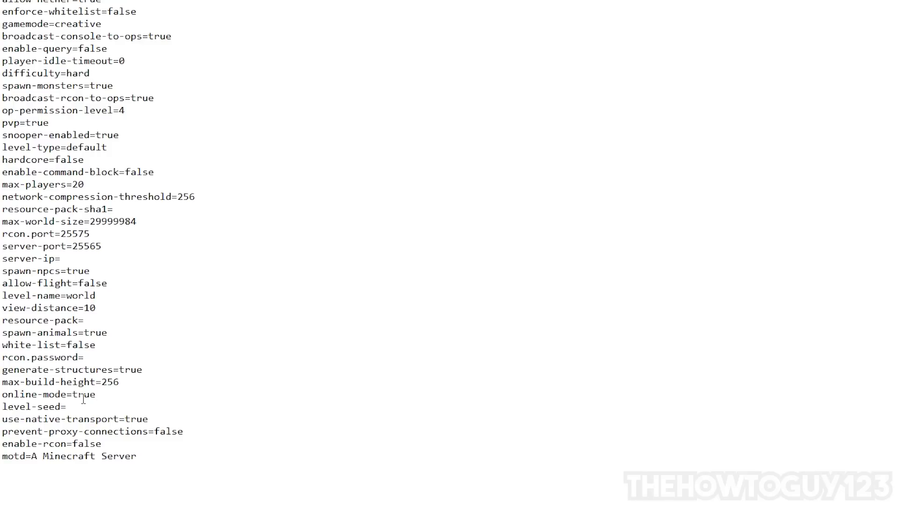
left_click_drag(171, 0, 314, 49)
left_click(141, 122)
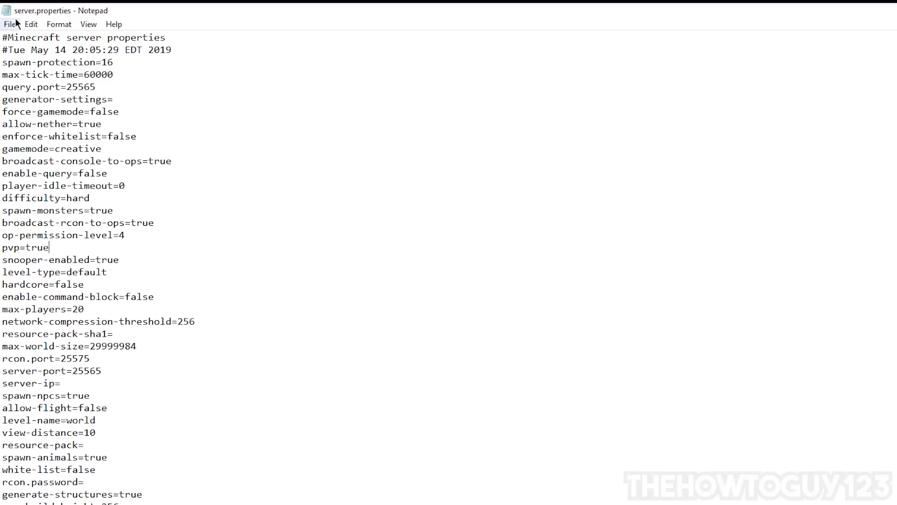
left_click(15, 24)
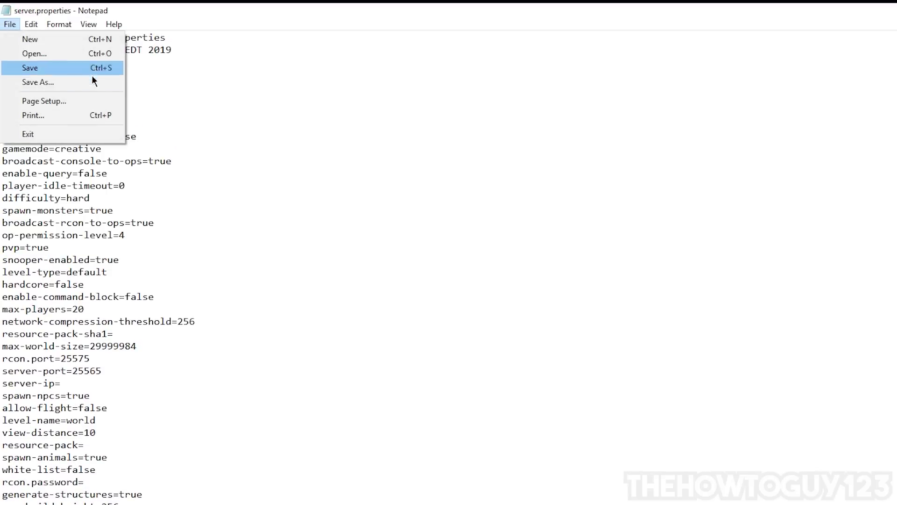
left_click(69, 68)
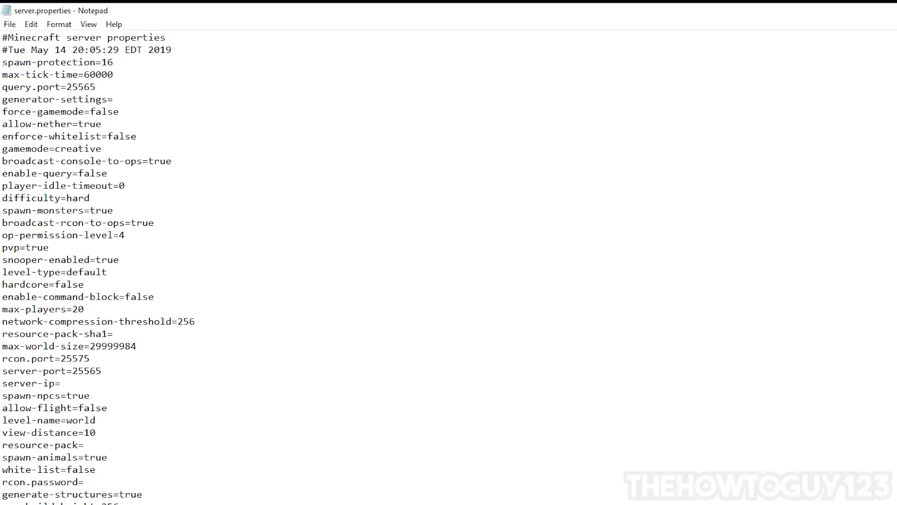
- Close Notepad, relaunch the server via run.bat, then minimize its console to the desktop
key("alt+F4")
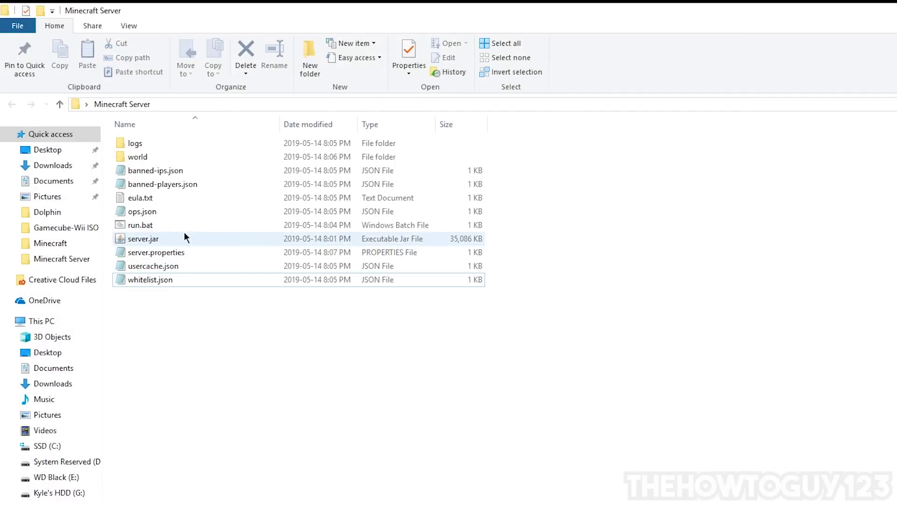
double_click(125, 228)
left_click_drag(167, 47, 297, 150)
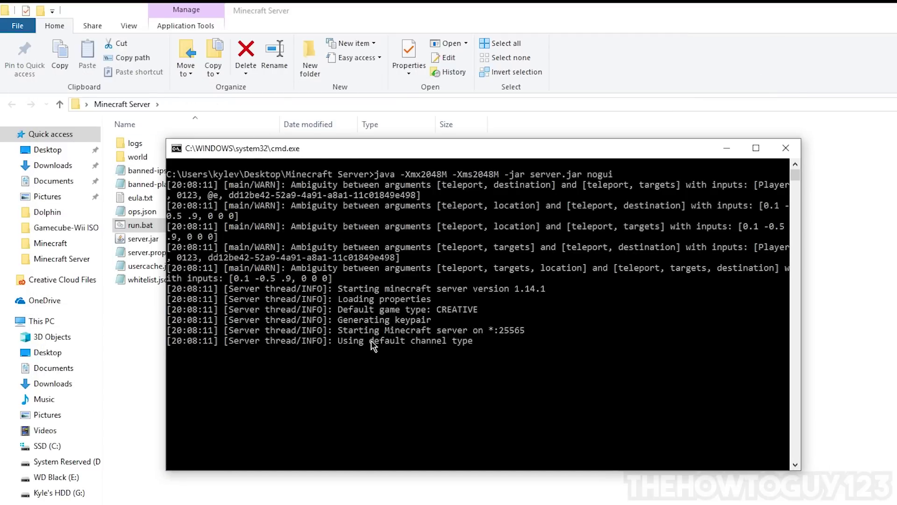
left_click(726, 147)
key("super+d")
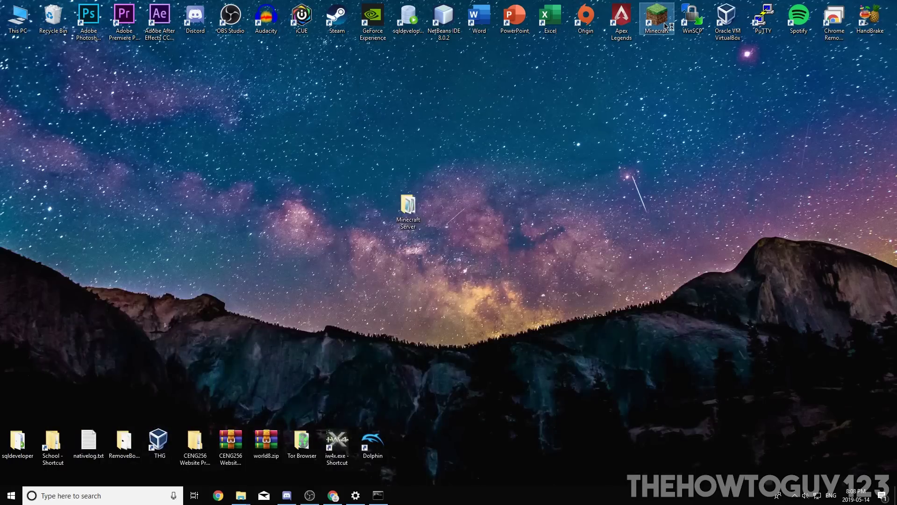
- Launch Minecraft, add a multiplayer server entry, and join the second listed server
double_click(665, 26)
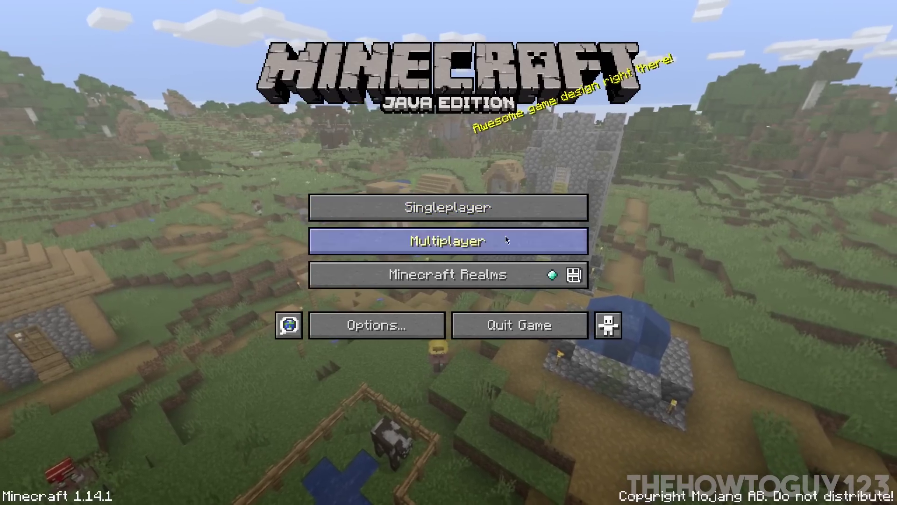
left_click(553, 236)
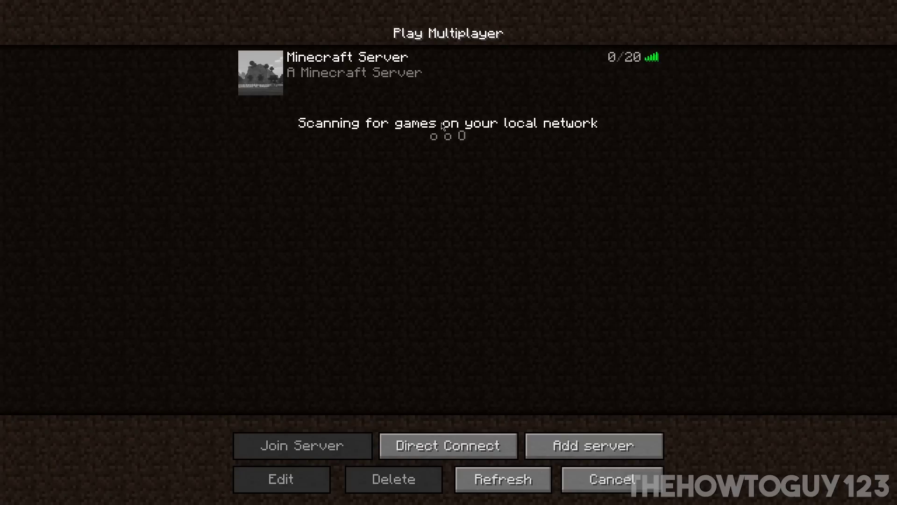
left_click(563, 446)
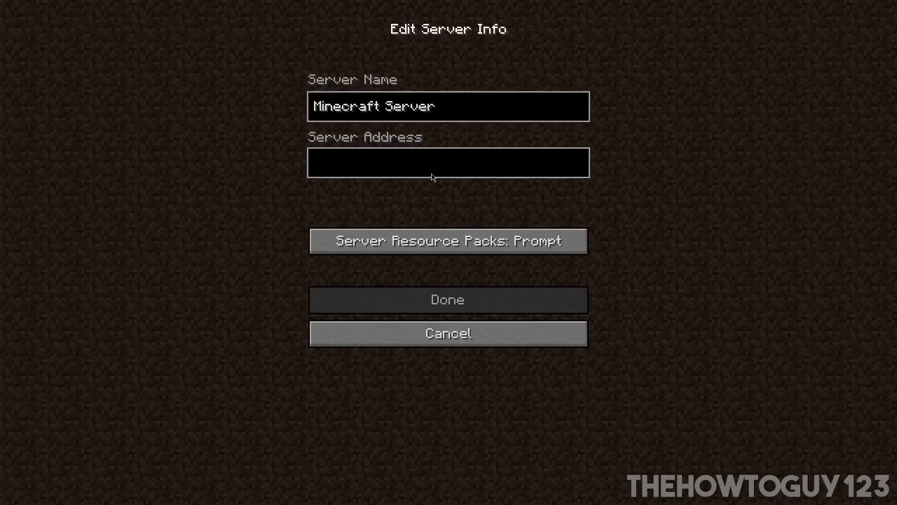
type("localhost")
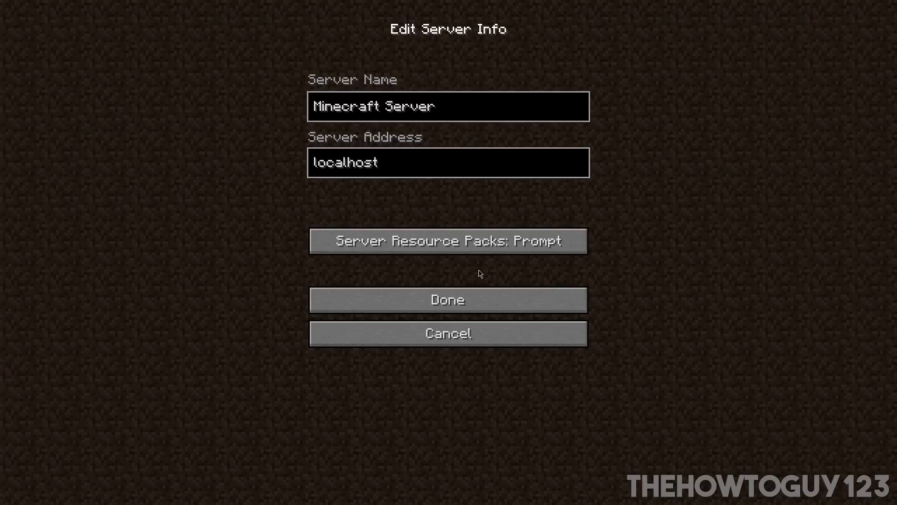
left_click(489, 300)
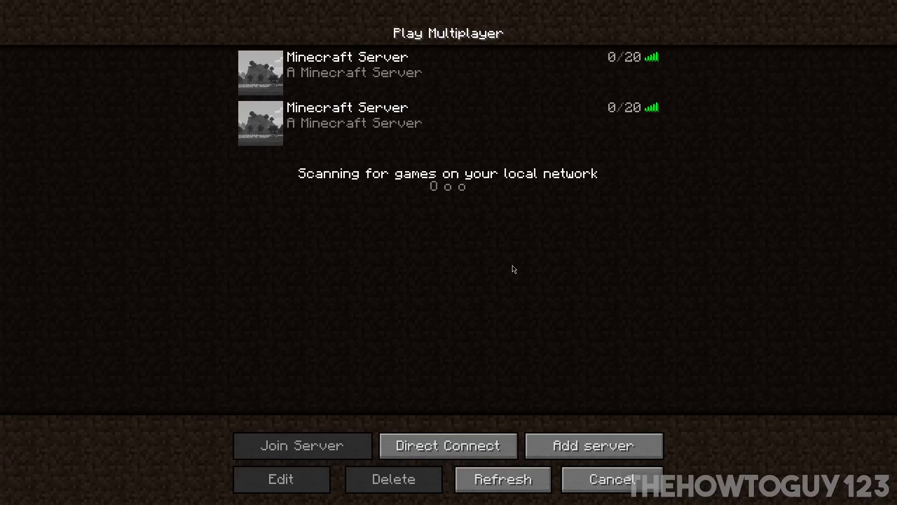
left_click(585, 78)
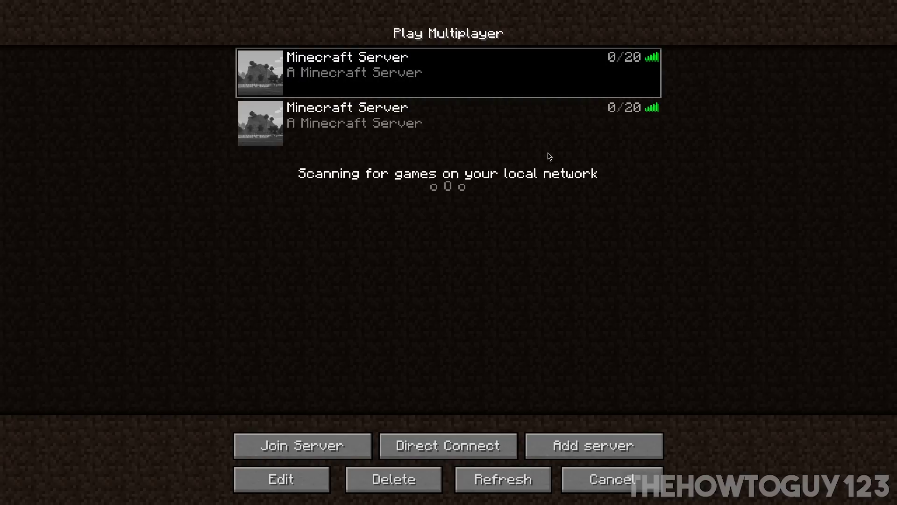
left_click(507, 120)
double_click(396, 135)
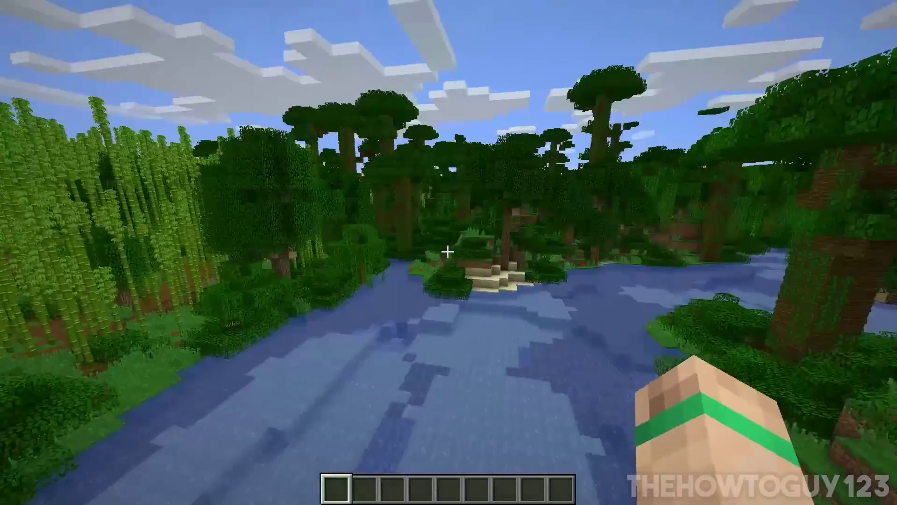
- Disconnect from the world, return to the main menu, and leave fullscreen
key("Escape")
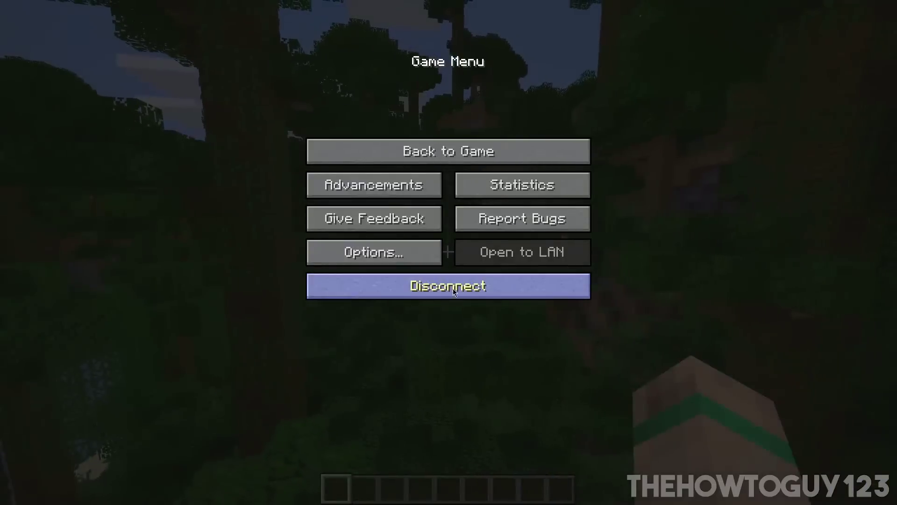
left_click(416, 286)
left_click(607, 479)
key("F11")
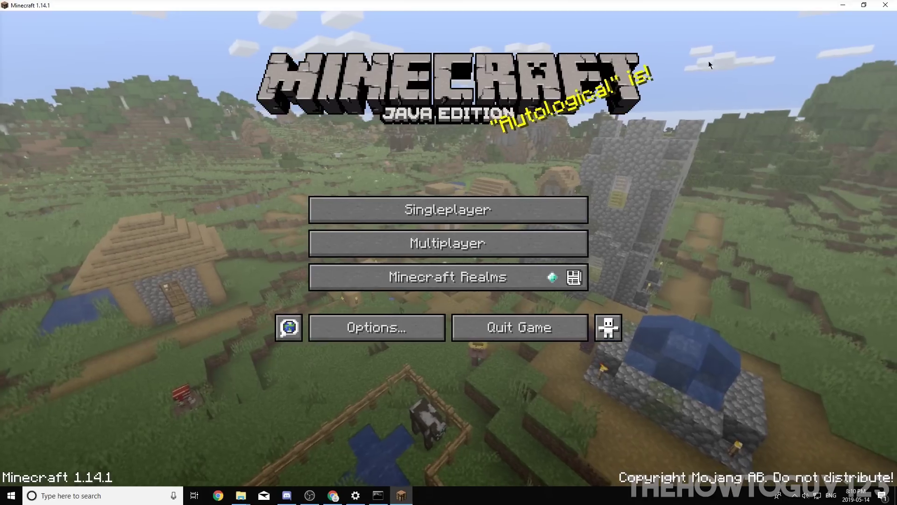
left_click(837, 7)
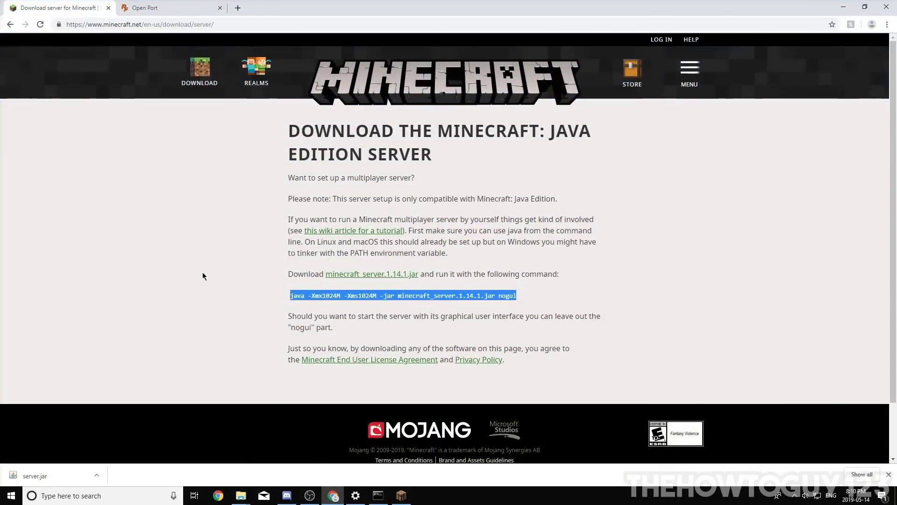
- Switch to the portforward.com Open Port guide tab
left_click(145, 8)
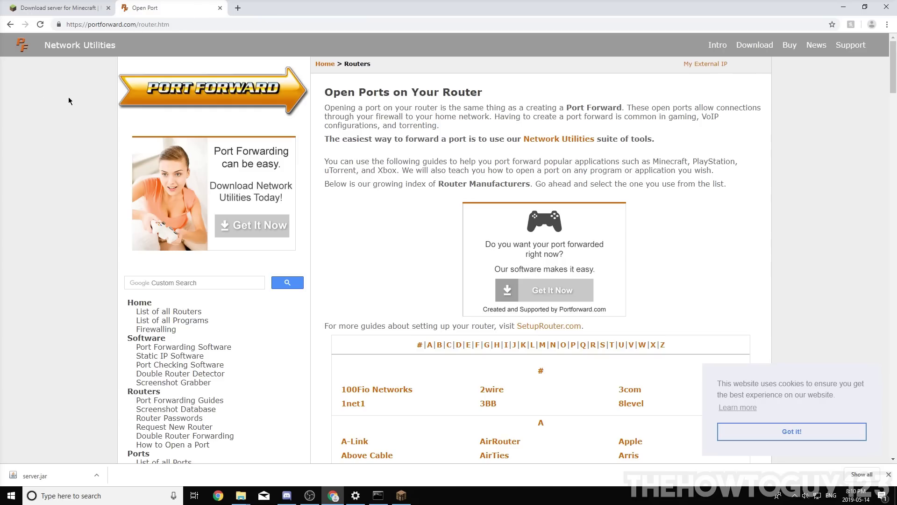
left_click(88, 28)
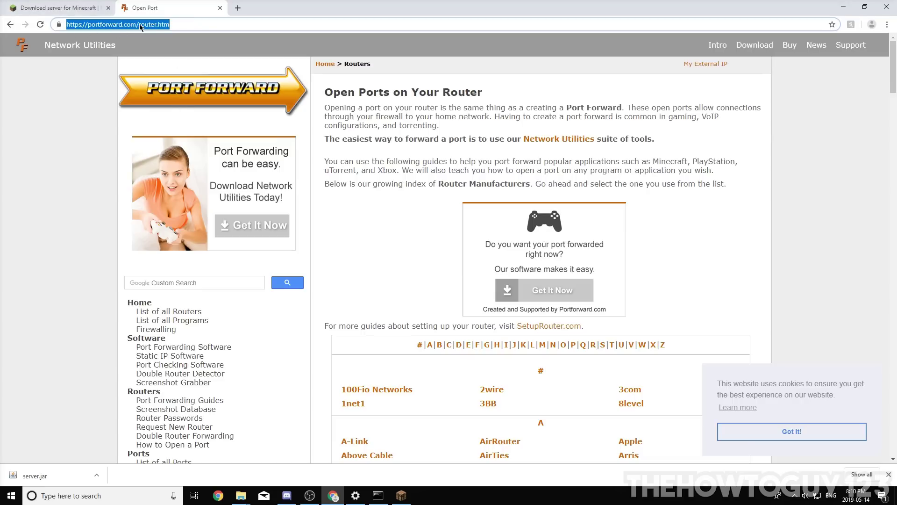
scroll(360, 146, "down", 6)
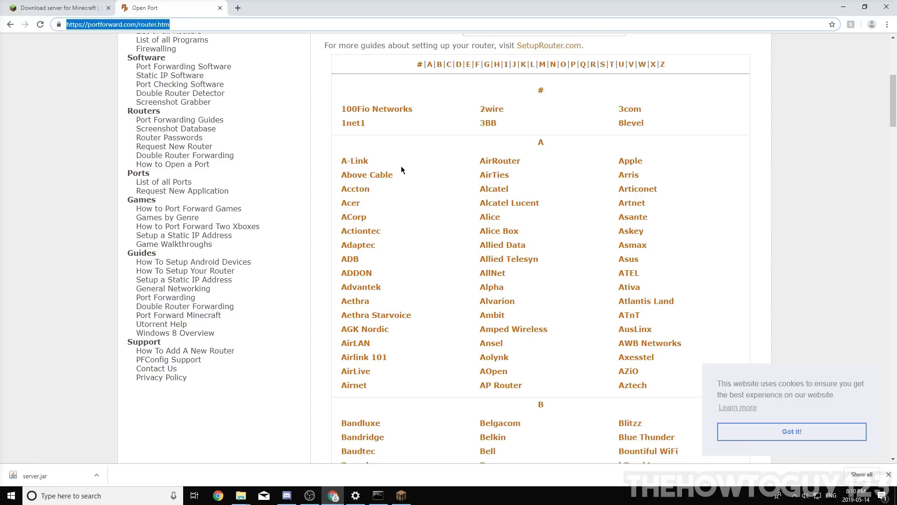
left_click(738, 183)
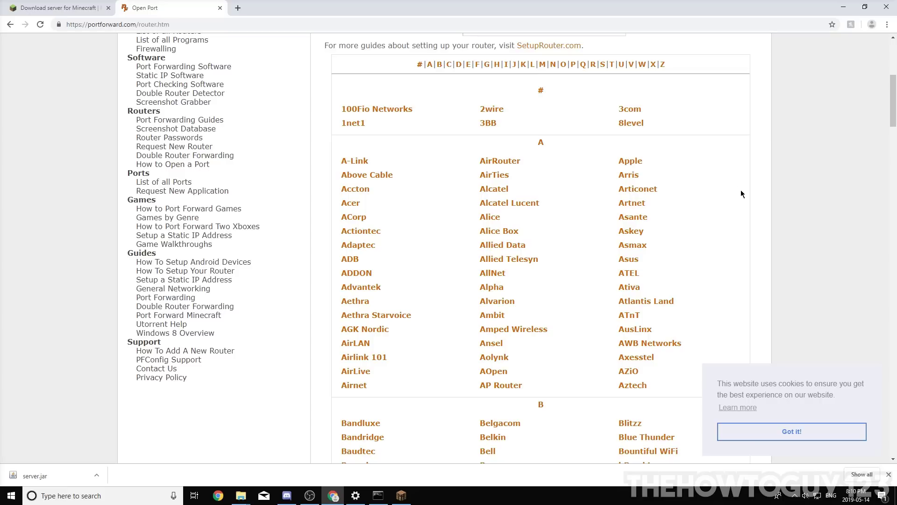
- Browse the router index to TP-Link and open the Archer C7 port forwarding guide
left_click(612, 66)
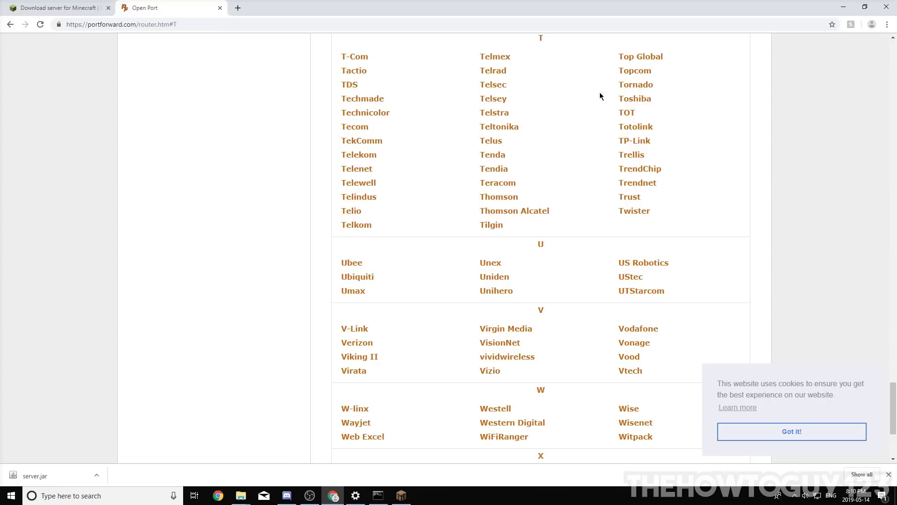
left_click(631, 140)
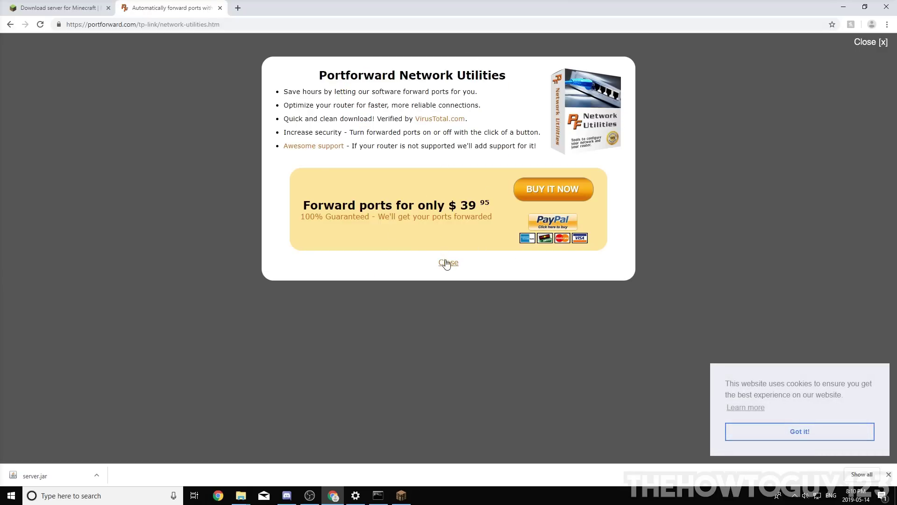
left_click(447, 263)
scroll(514, 234, "down", 5)
scroll(512, 139, "up", 2)
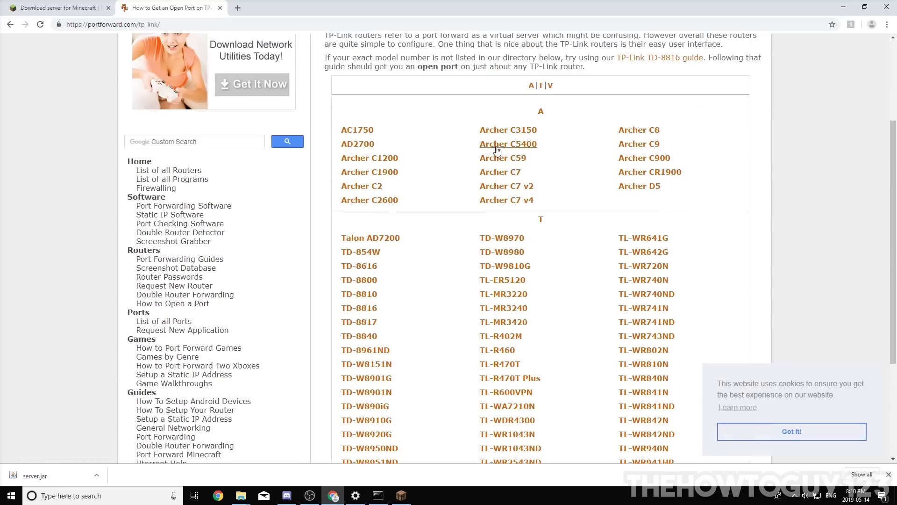
left_click(497, 173)
scroll(481, 197, "down", 6)
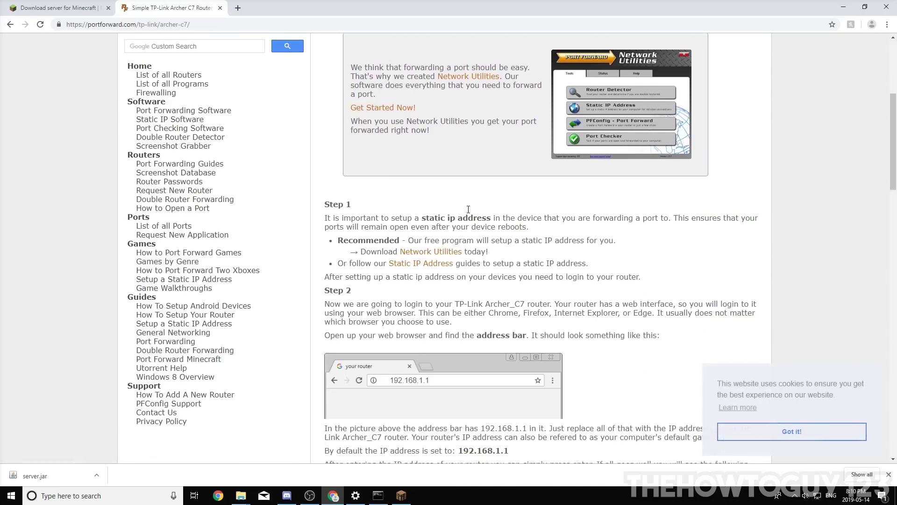
scroll(463, 206, "down", 20)
scroll(468, 281, "up", 12)
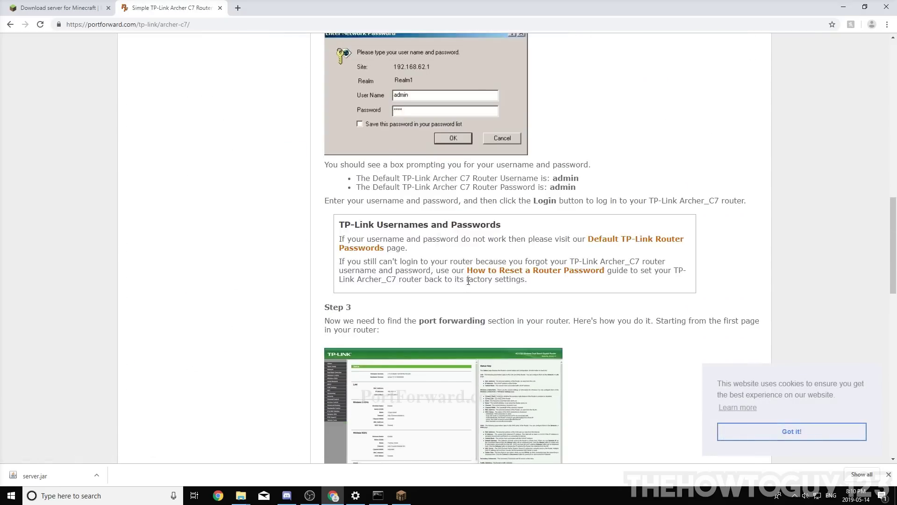
scroll(463, 262, "up", 15)
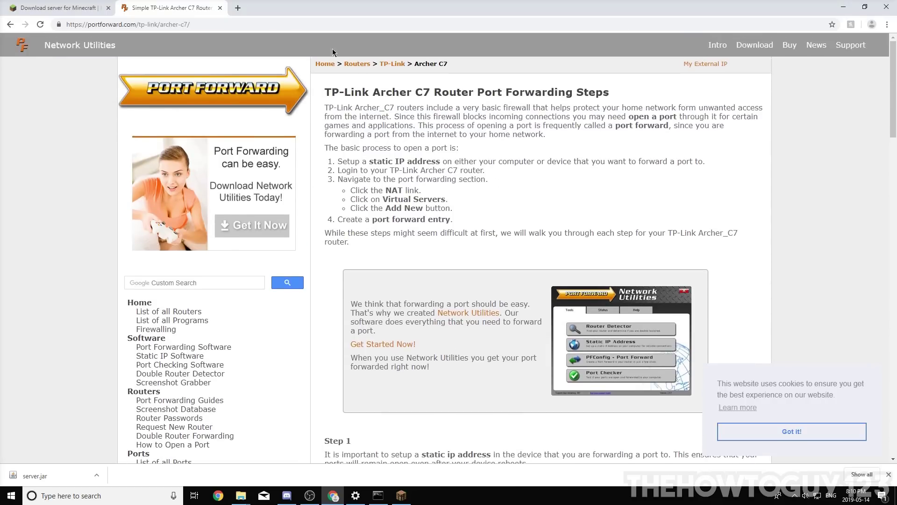
left_click(237, 8)
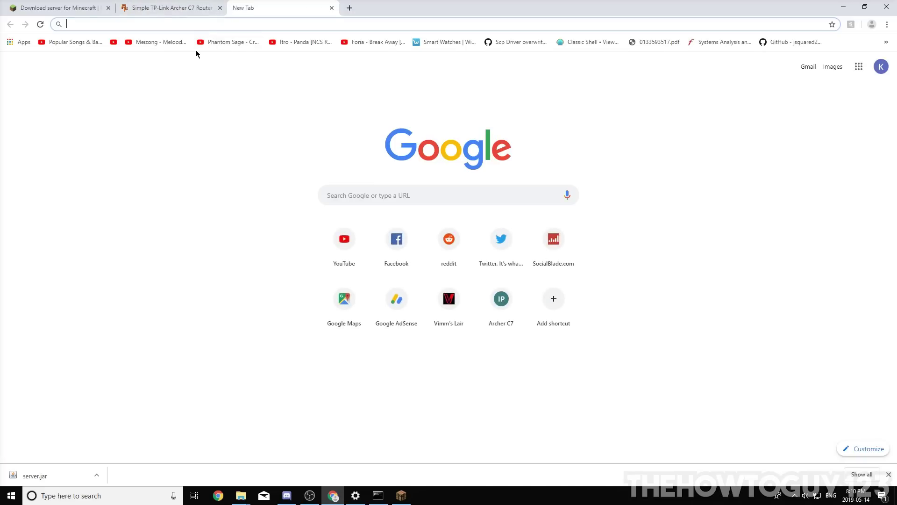
- Load the router sign-in page at 192.168.0.1 in the new tab
type("192.168.0.1")
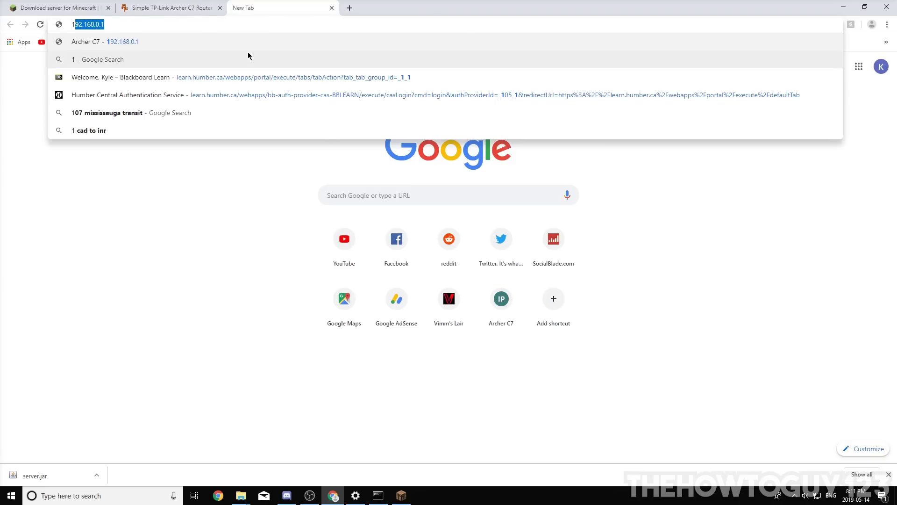
key("Return")
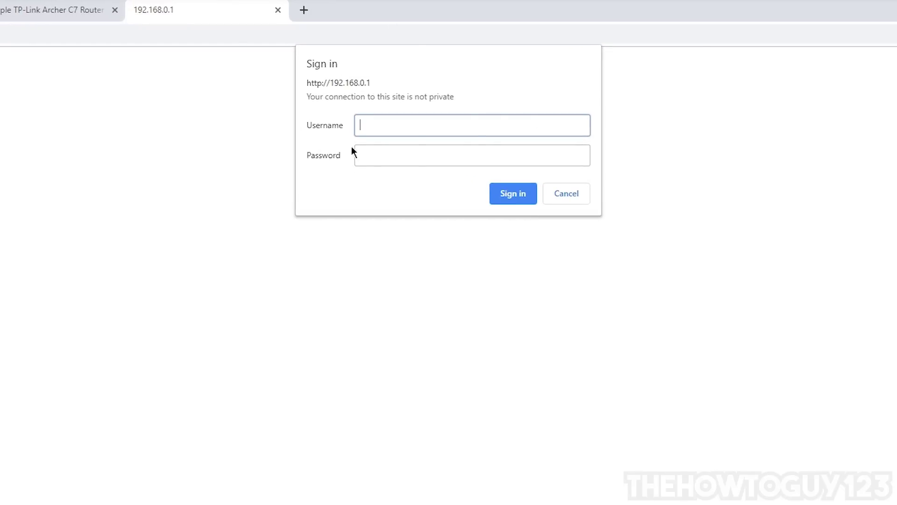
left_click(391, 155)
left_click(380, 126)
left_click(369, 162)
key("shift+Tab")
- Check the guide for default credentials, then sign in with the router username and password
left_click(85, 18)
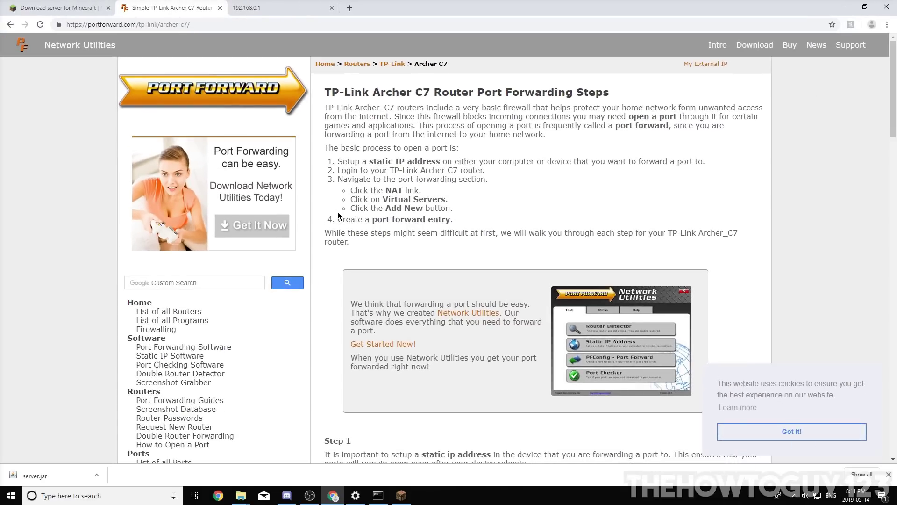
scroll(339, 216, "down", 8)
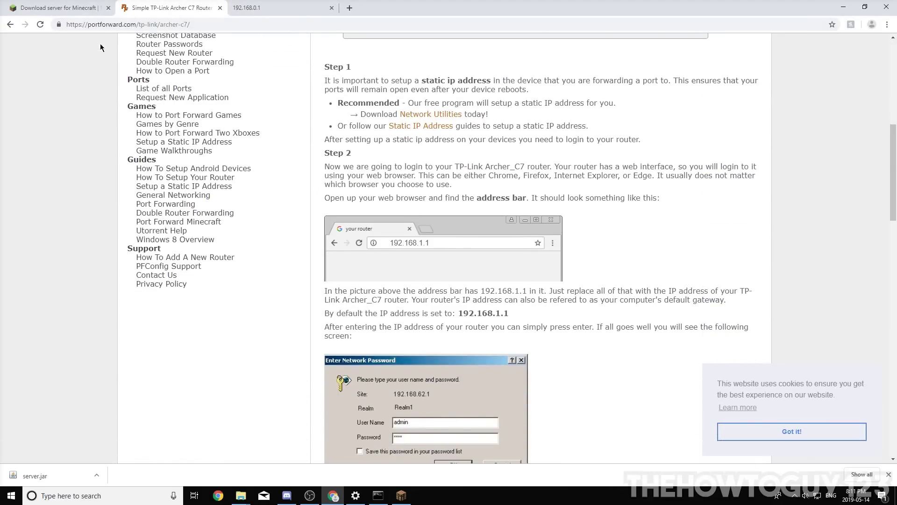
scroll(427, 308, "down", 3)
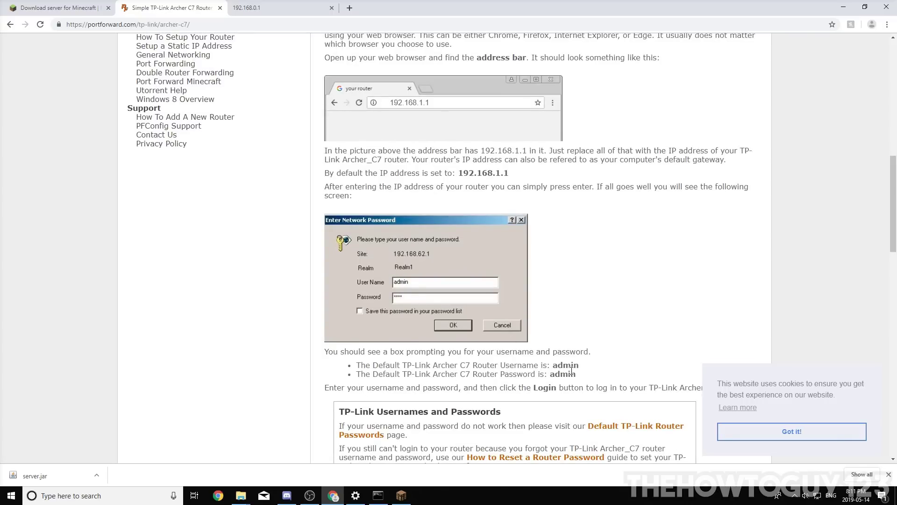
left_click(280, 8)
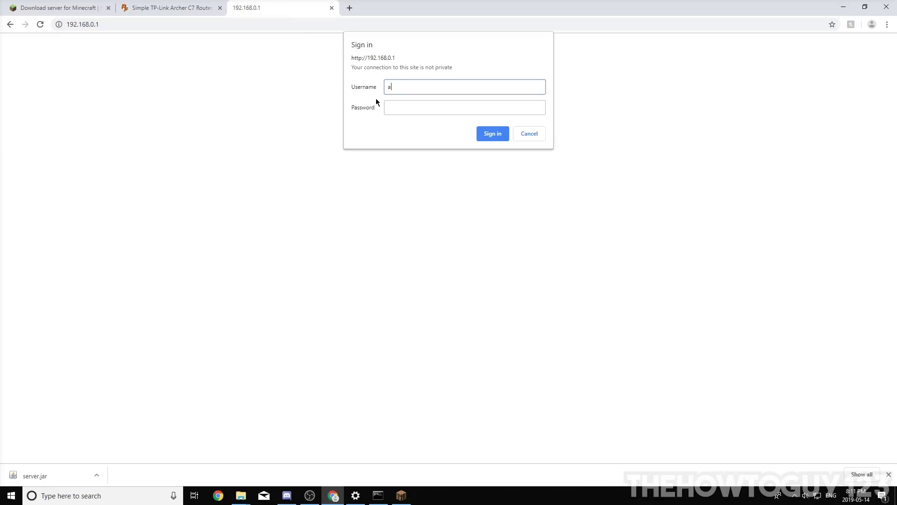
type("admin")
key("Tab")
type("admin")
key("Return")
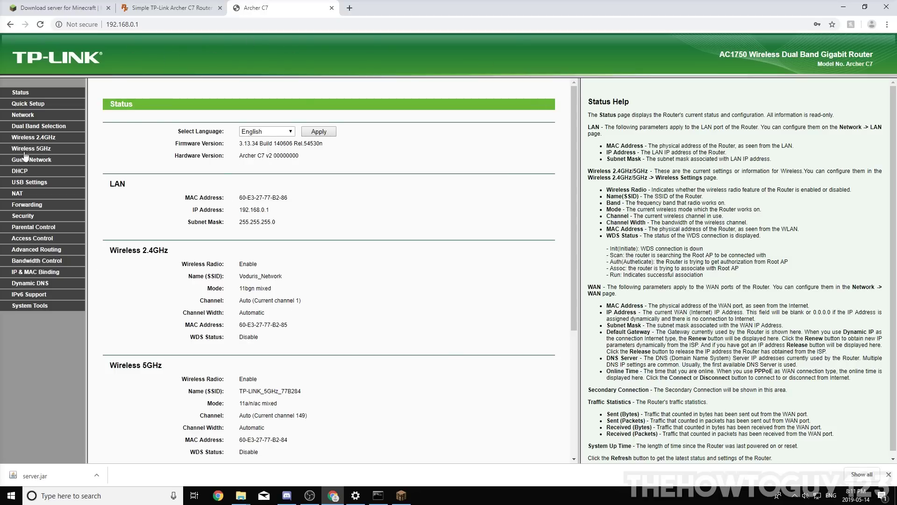
- Add a new Virtual Server entry with Service Port and Internal Port 25565
left_click(27, 204)
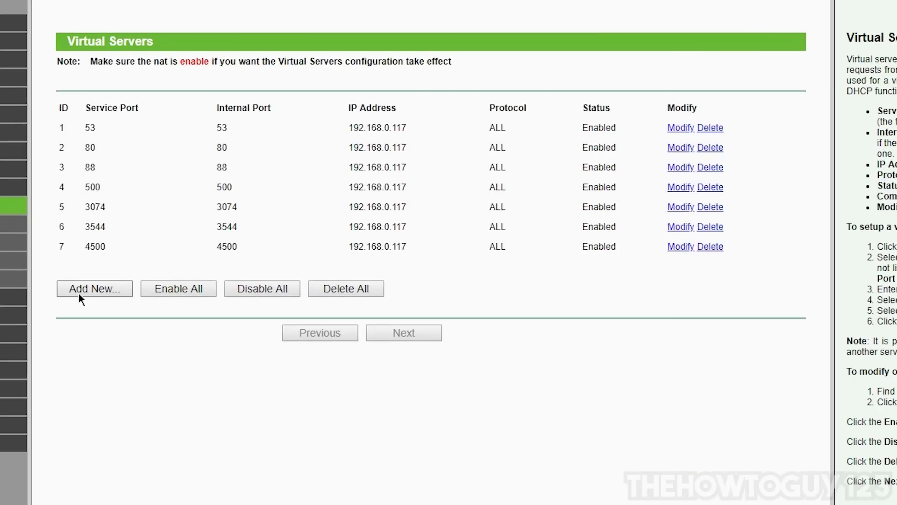
left_click(80, 291)
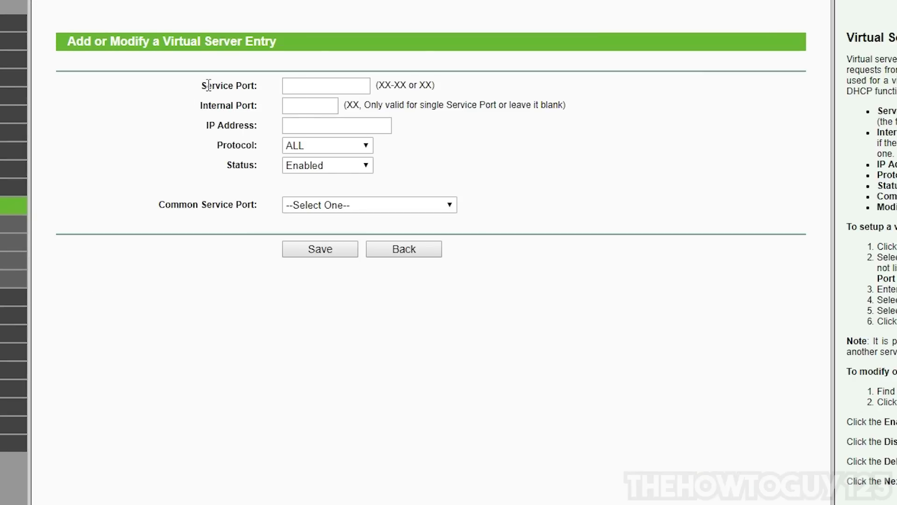
left_click(309, 77)
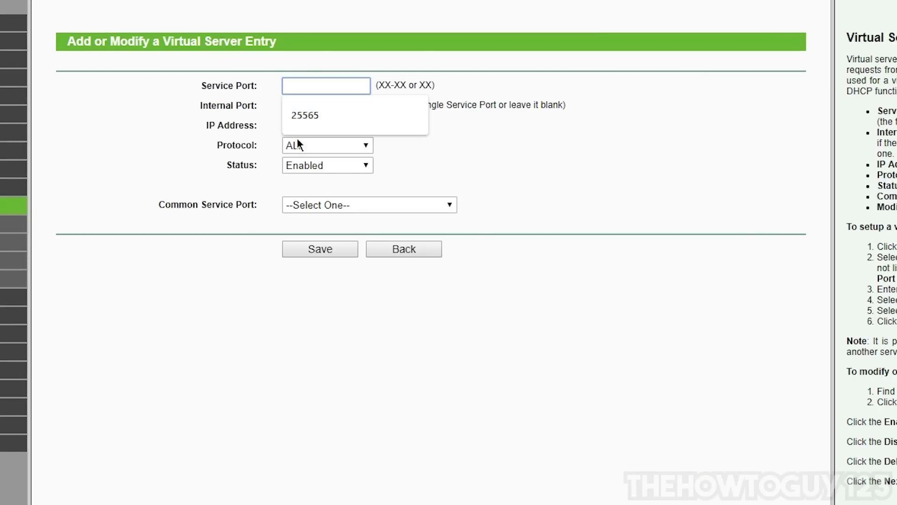
left_click(312, 121)
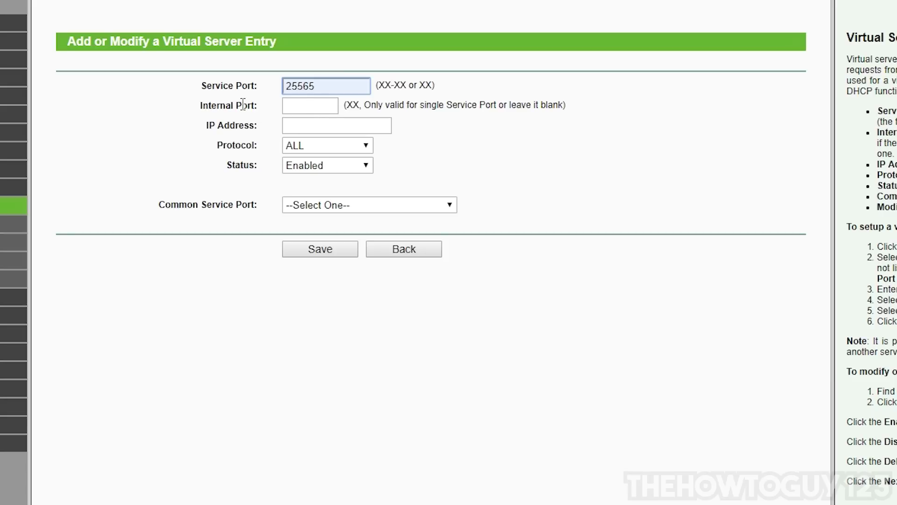
left_click(305, 107)
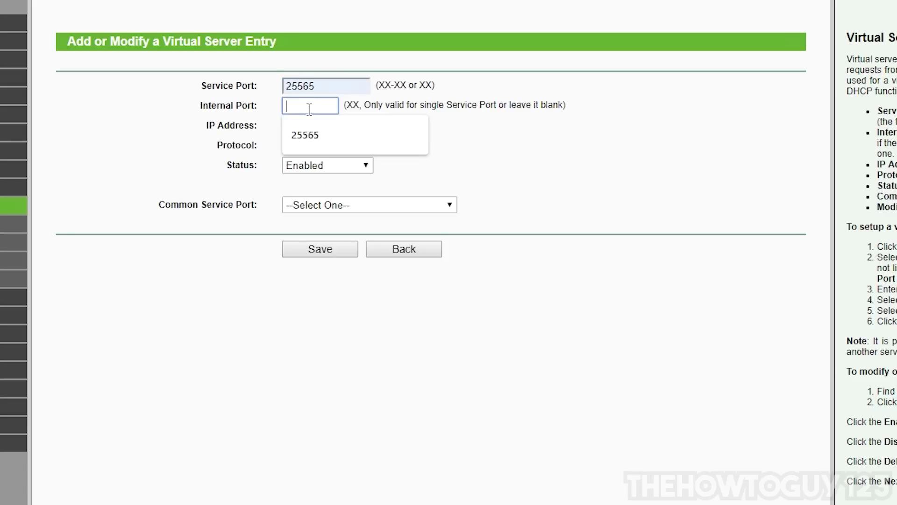
left_click(302, 137)
left_click_drag(351, 87, 280, 87)
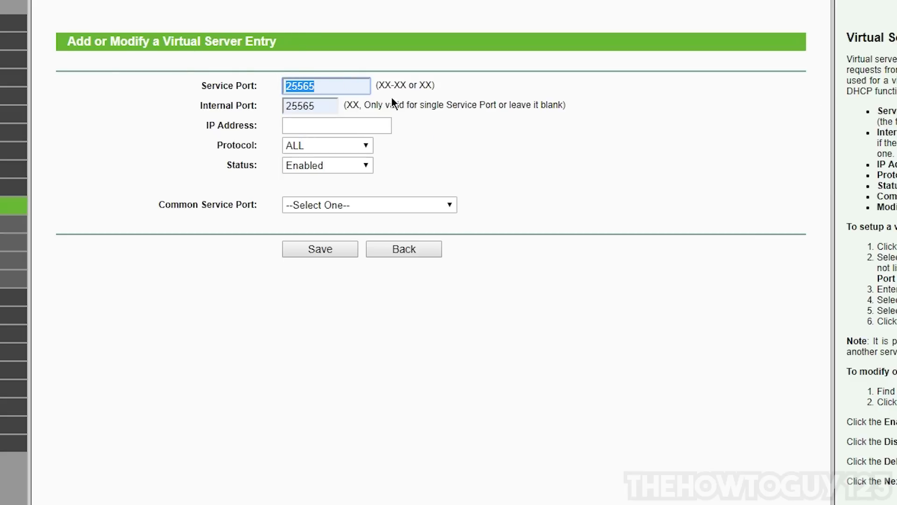
left_click(282, 86)
left_click_drag(342, 85, 195, 86)
left_click(449, 102)
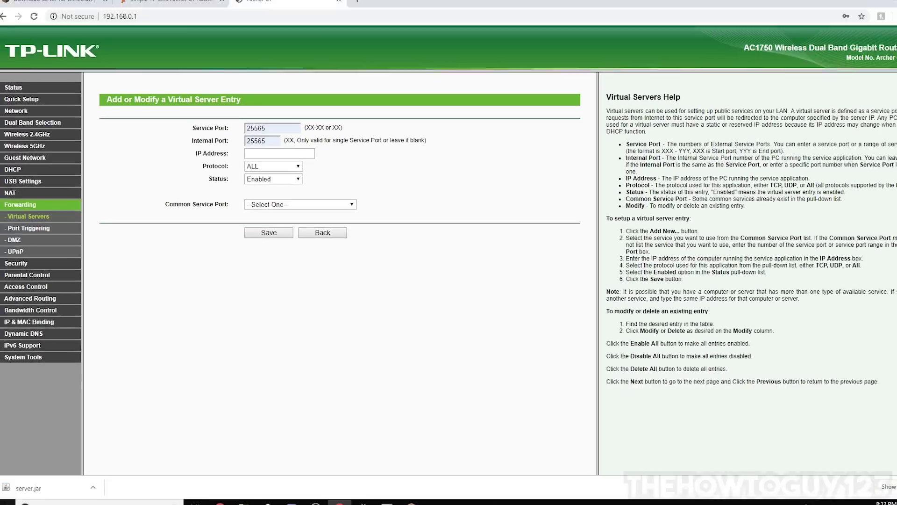
left_click(10, 496)
- Launch Command Prompt and run ipconfig, showing IPv4 192.168.0.116 and gateway 192.168.0.1
type("cmd")
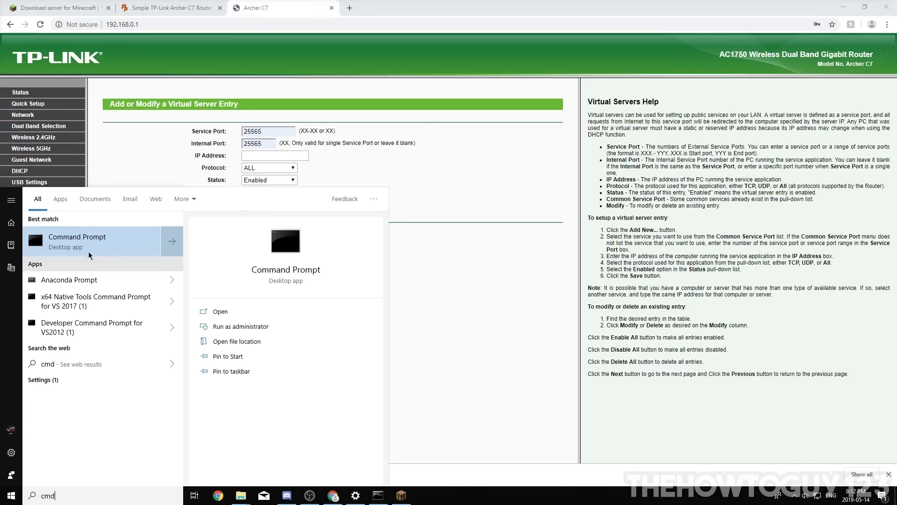
left_click(68, 239)
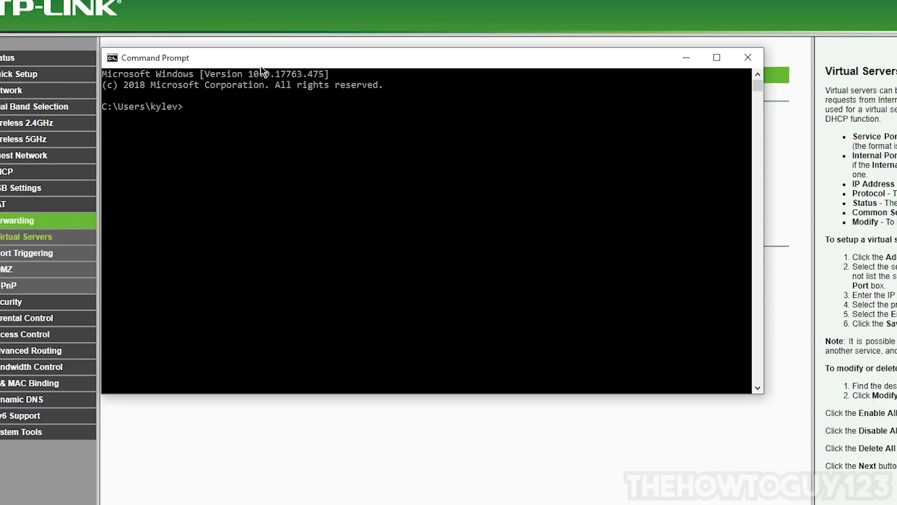
left_click_drag(261, 67, 375, 89)
type("ipconfig")
key("Return")
scroll(426, 226, "up", 5)
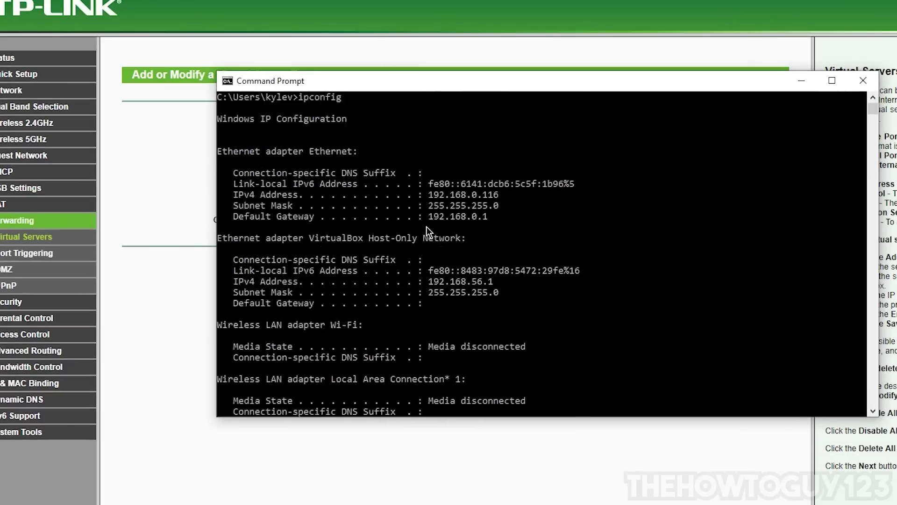
scroll(426, 226, "up", 1)
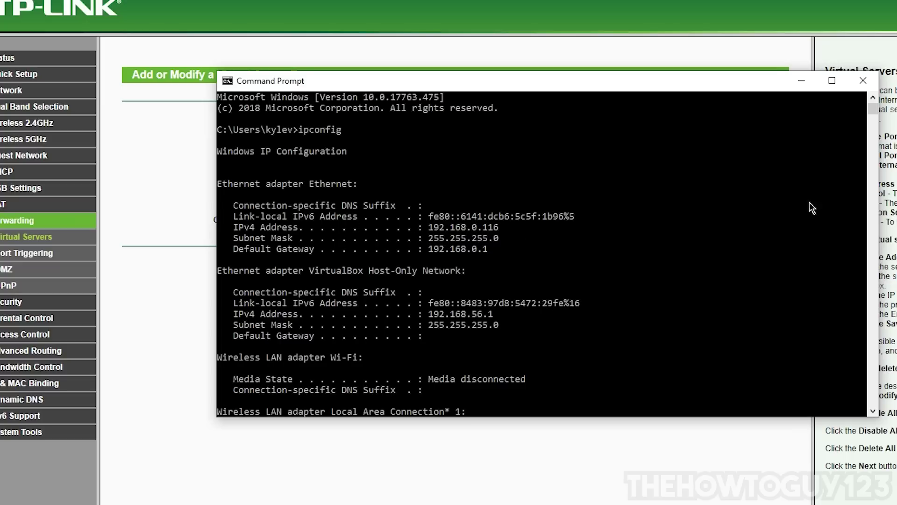
- Complete the entry with IP 192.168.0.116 and protocol ALL, and save it
left_click(812, 82)
left_click(346, 146)
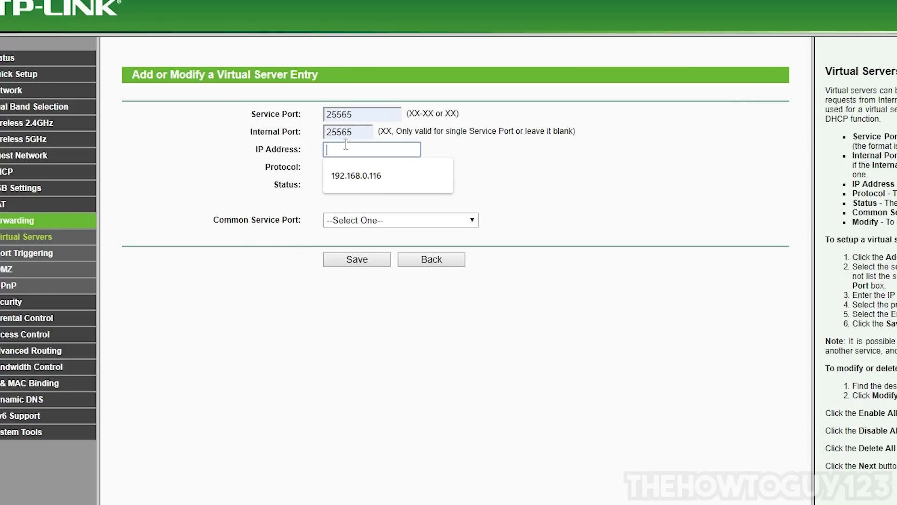
left_click(386, 176)
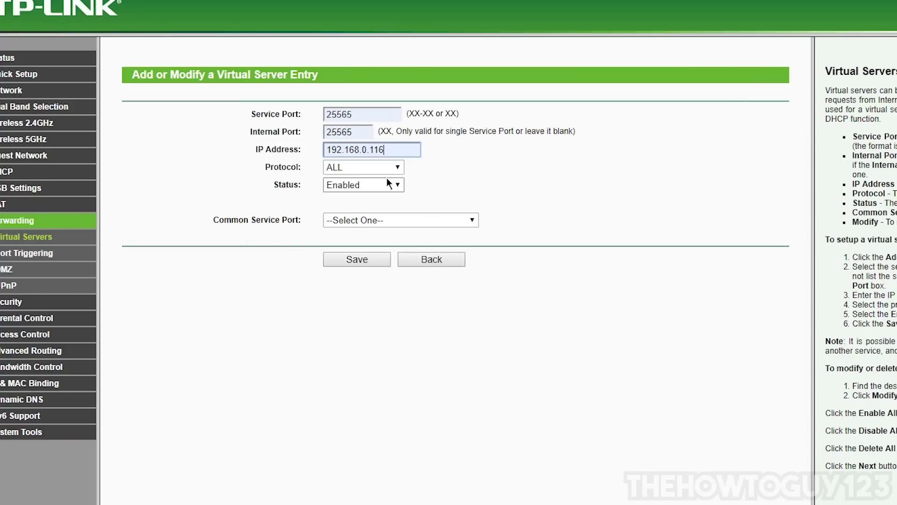
left_click(363, 166)
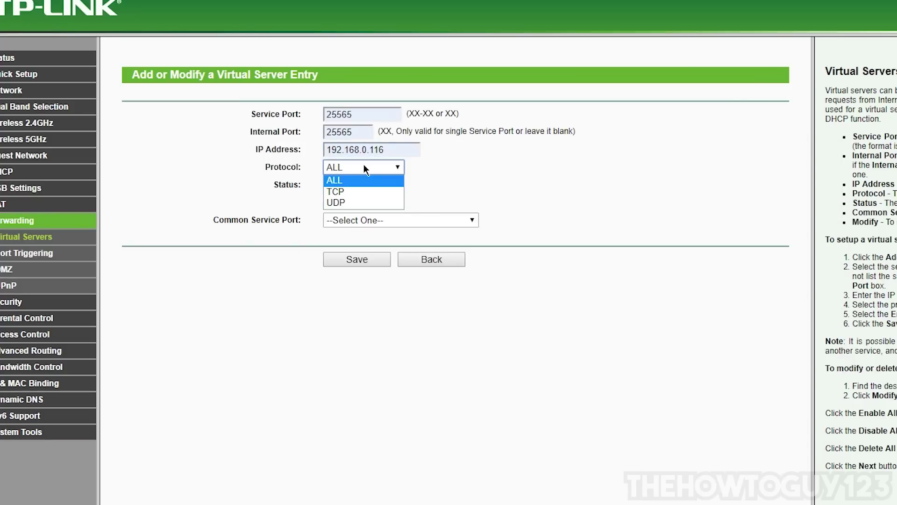
left_click(344, 179)
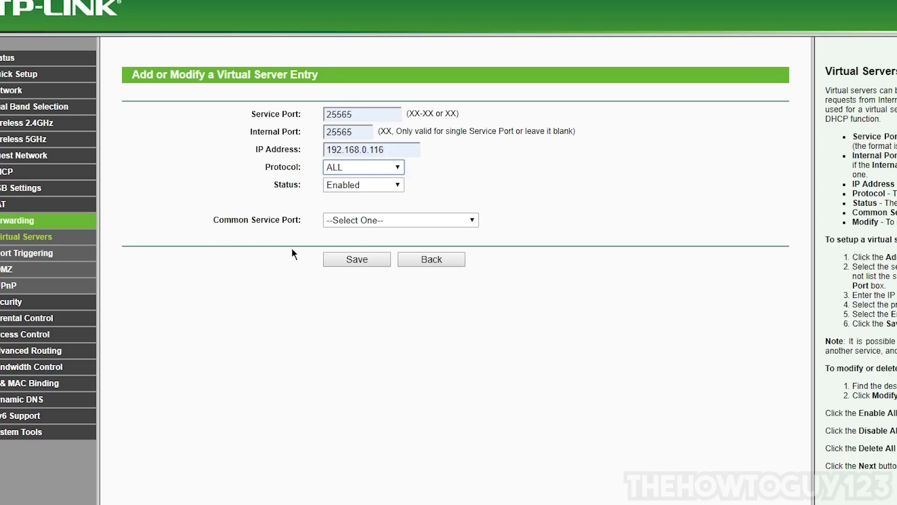
left_click(361, 260)
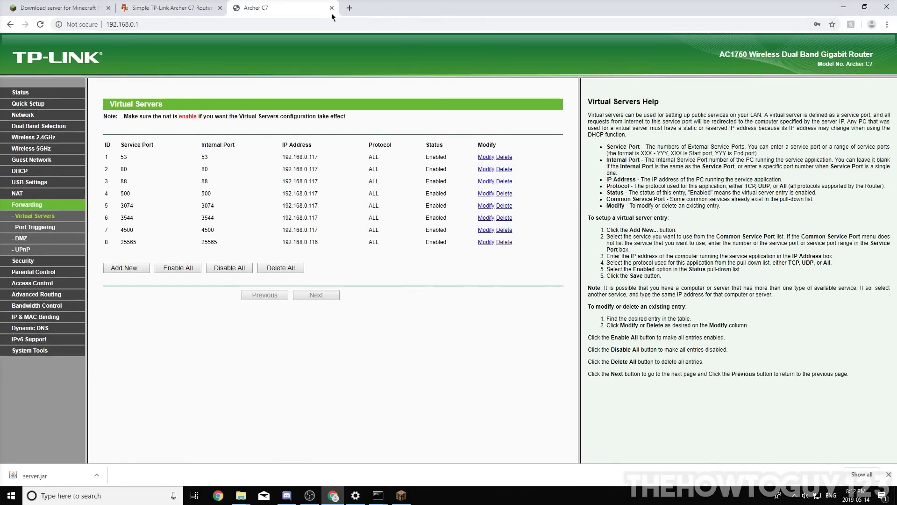
left_click(350, 8)
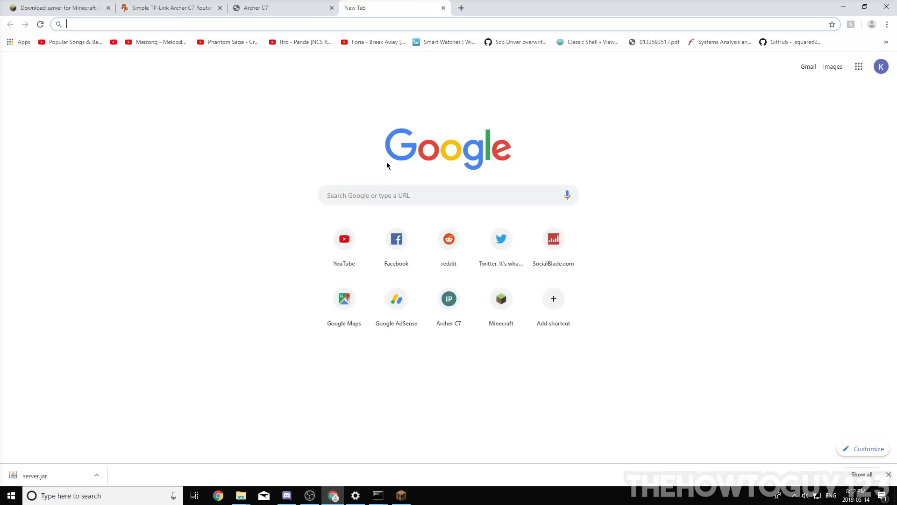
- Search google.ca for 'whats my ip'
type("google")
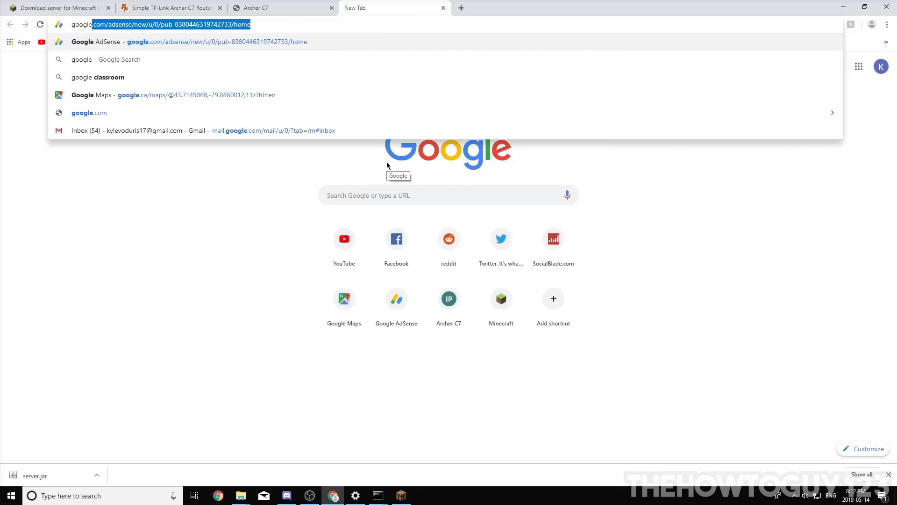
type(".ca")
key("Return")
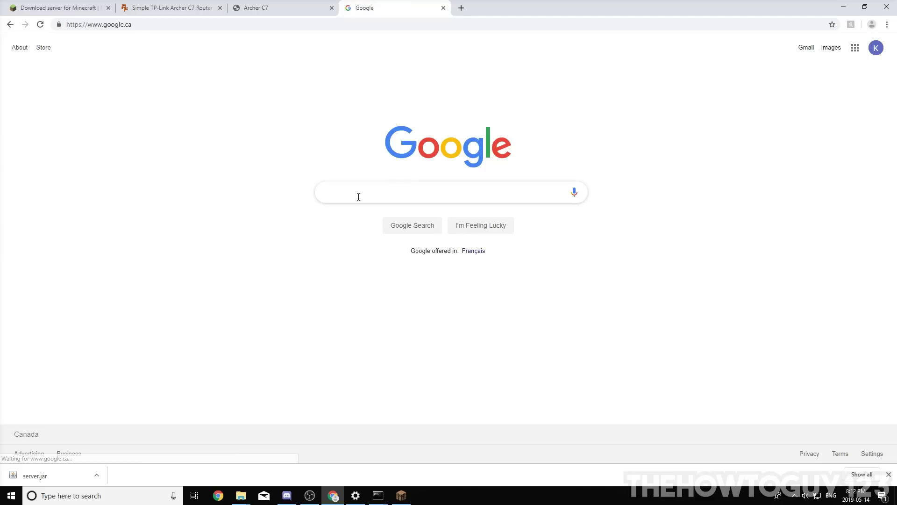
type("what")
key("Down")
key("Return")
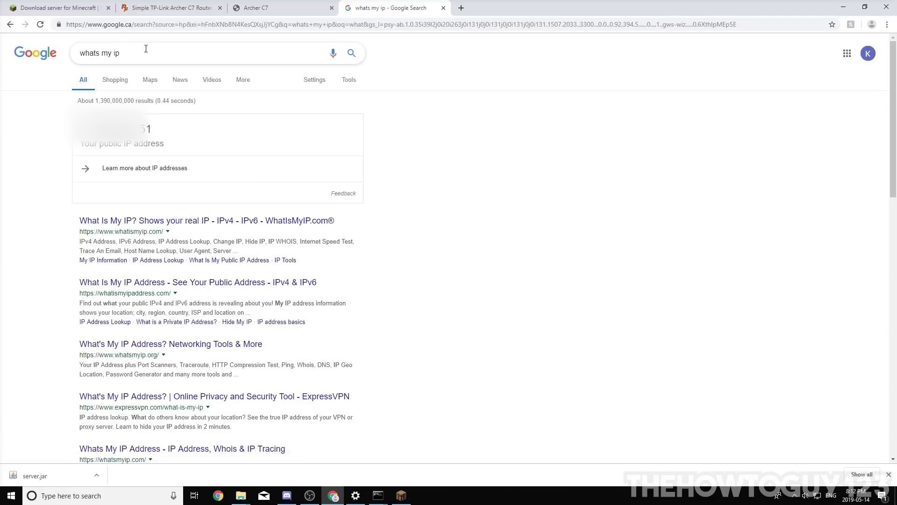
- Select the displayed public IP address and copy it
left_click_drag(80, 130, 189, 130)
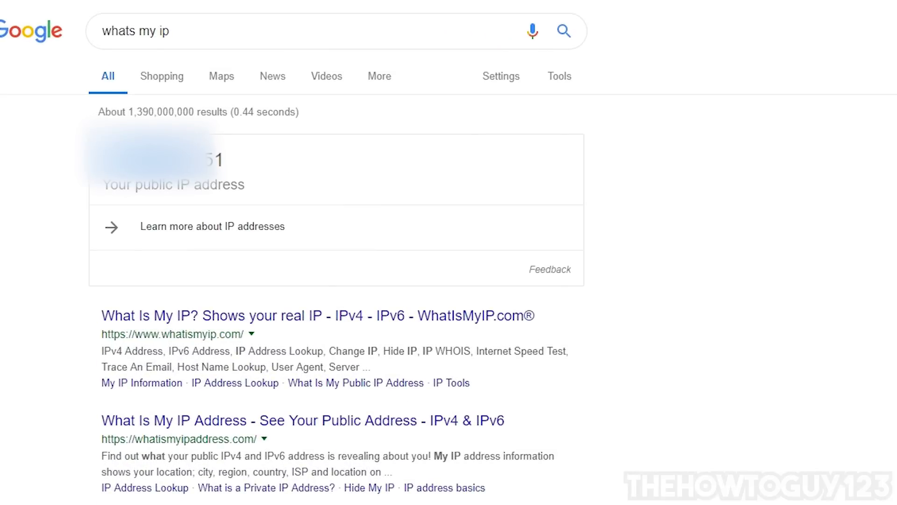
left_click_drag(96, 160, 276, 175)
left_click(249, 171)
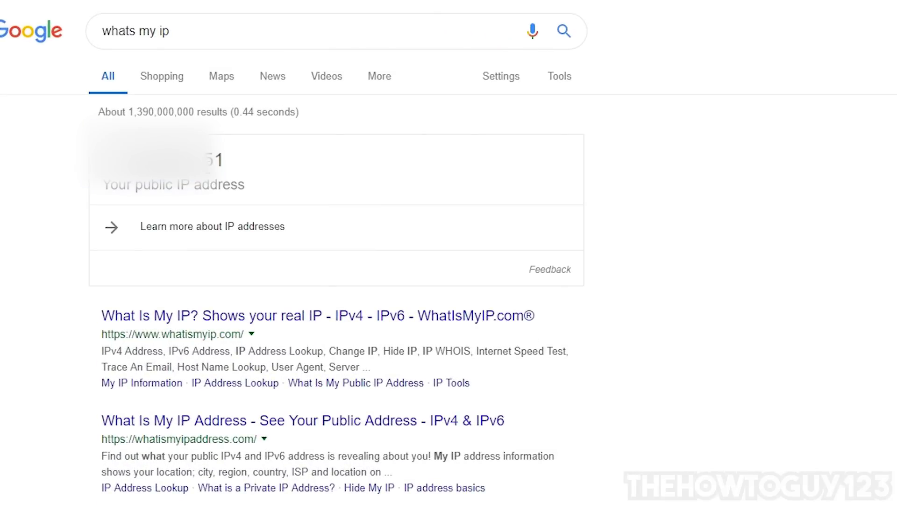
left_click_drag(101, 160, 238, 161)
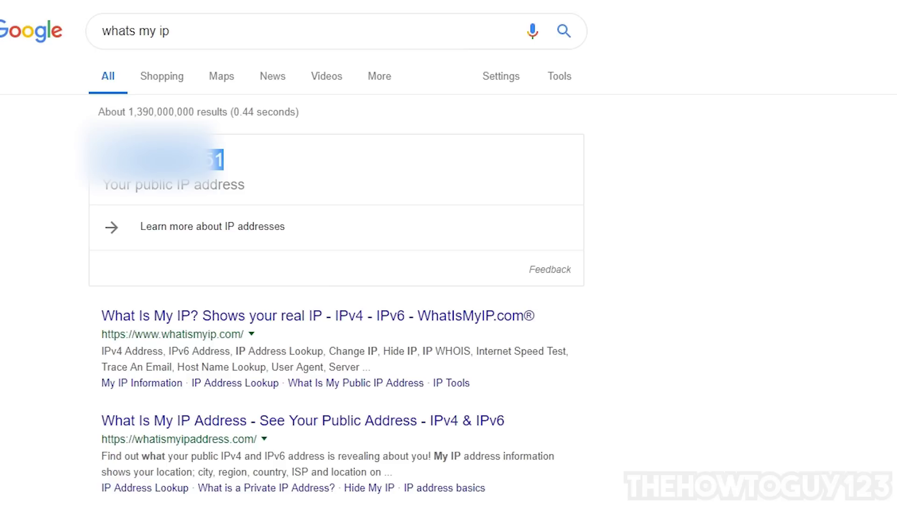
right_click(127, 151)
left_click(154, 160)
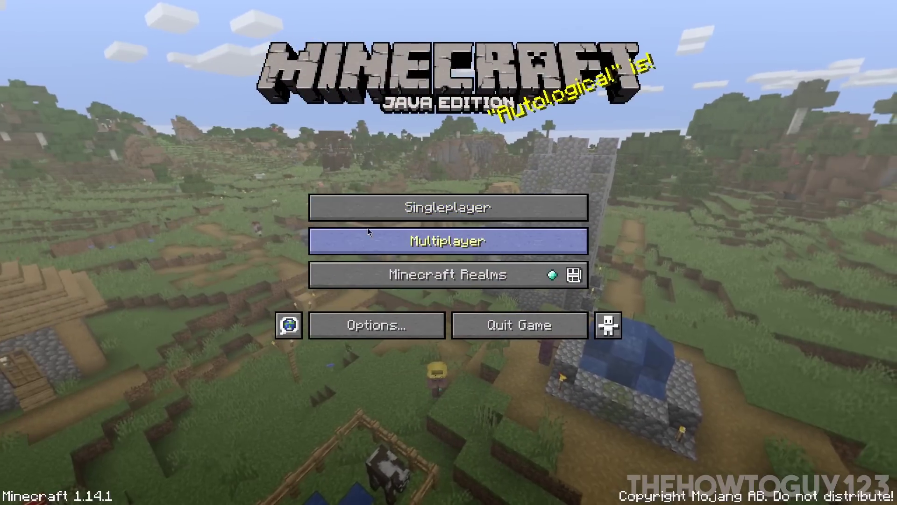
- Add a multiplayer server entry with the copied public IP as its address
left_click(396, 239)
left_click(579, 444)
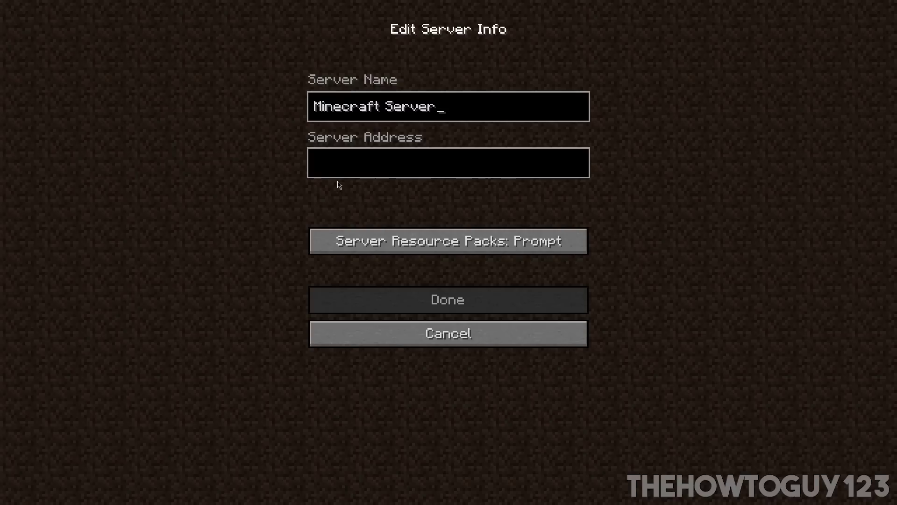
left_click(360, 171)
key("ctrl+v")
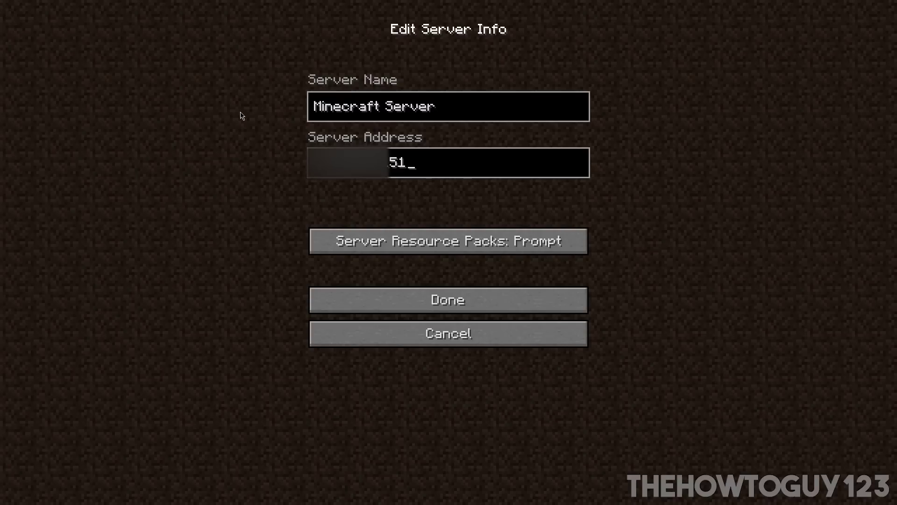
left_click(473, 301)
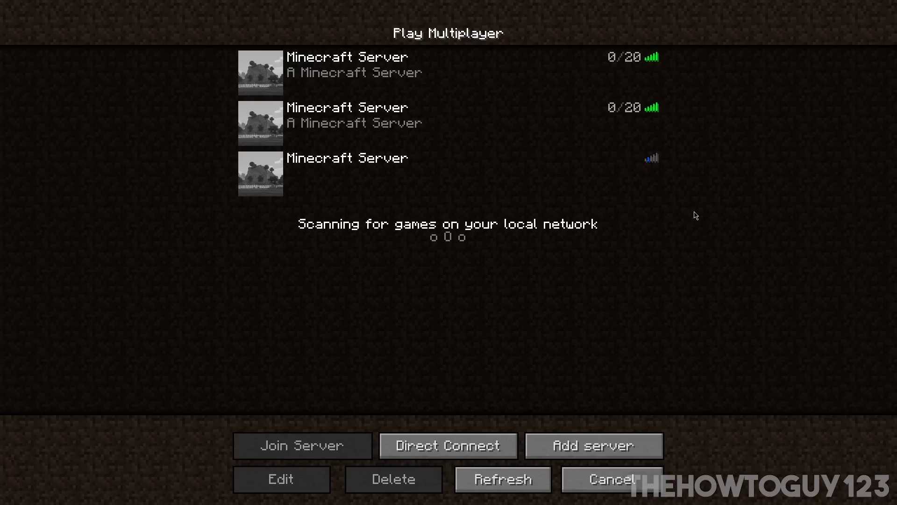
- Join the new server and toggle to third-person view and back
mouse_move(601, 156)
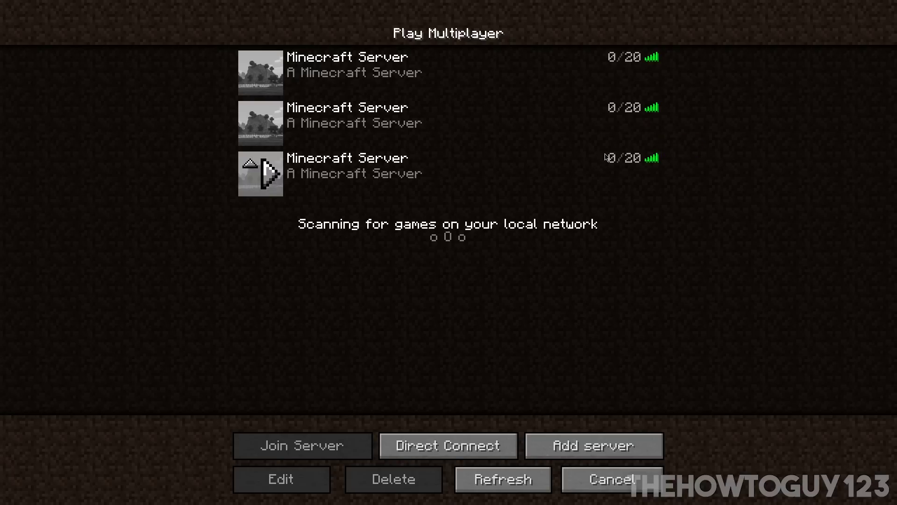
double_click(444, 176)
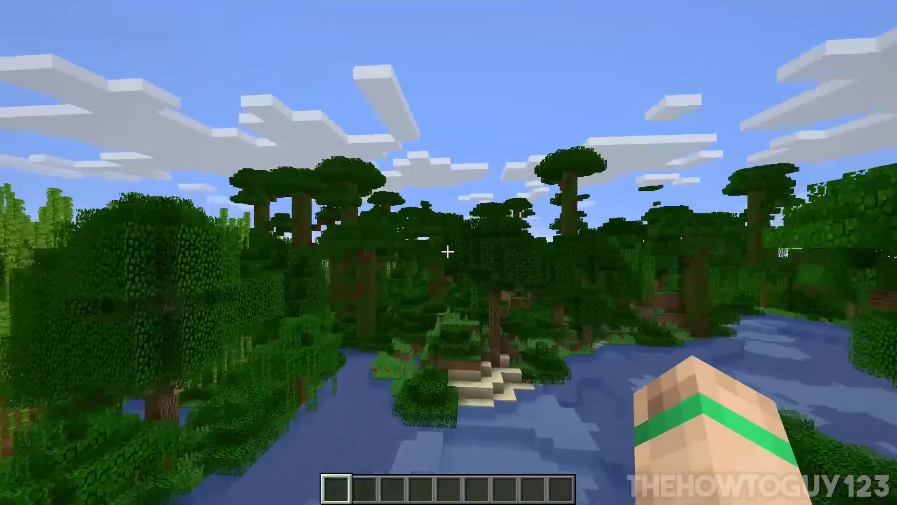
key("F5")
key("F5")
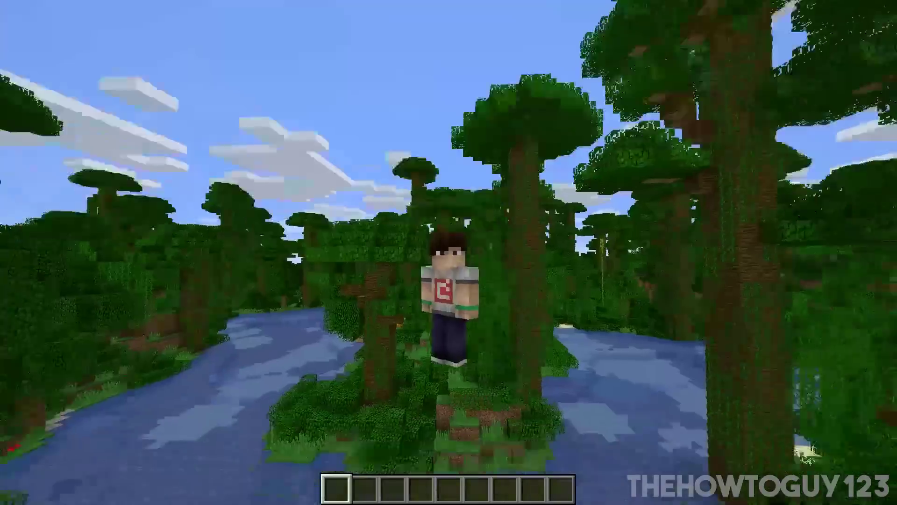
key("F5")
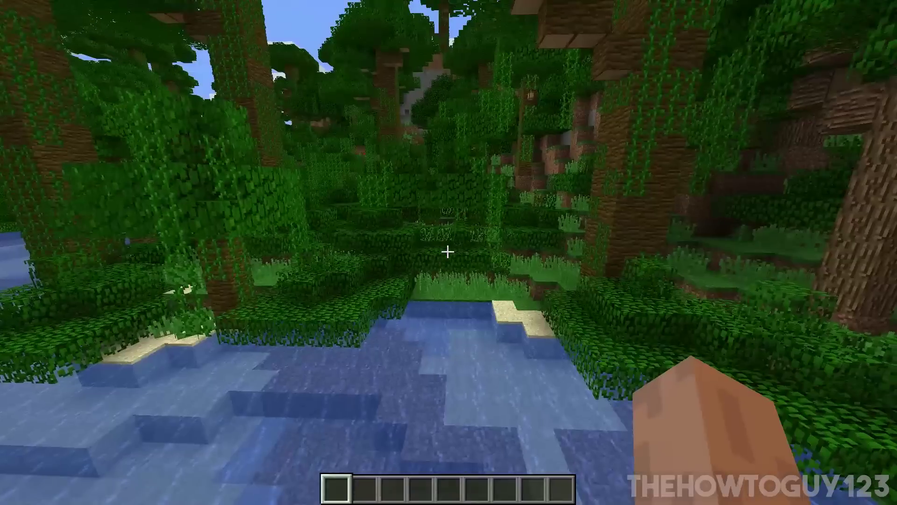